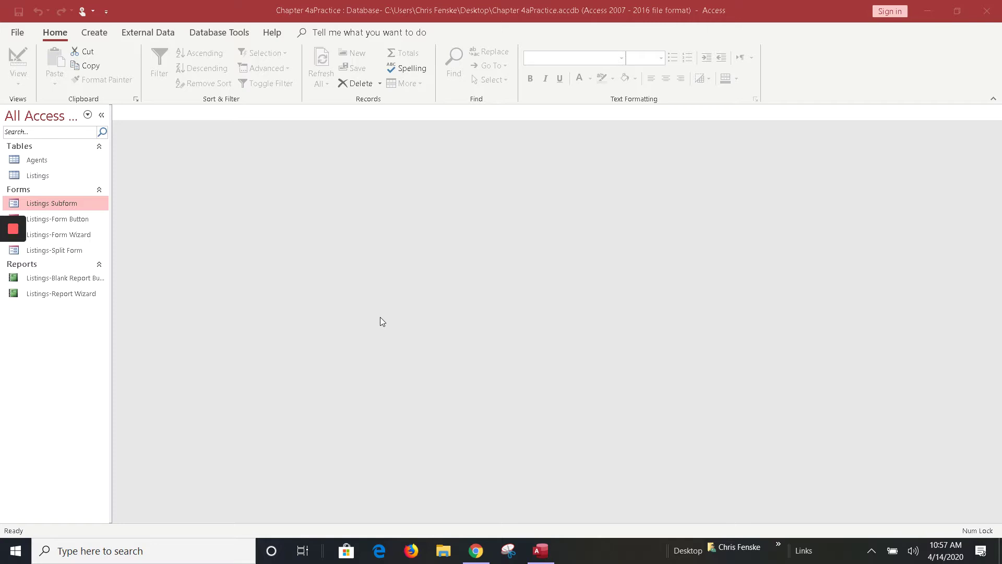
Review the Agents table's records and the Agent field in the Listings table, closing each table after viewing.
left_click(47, 161)
double_click(46, 160)
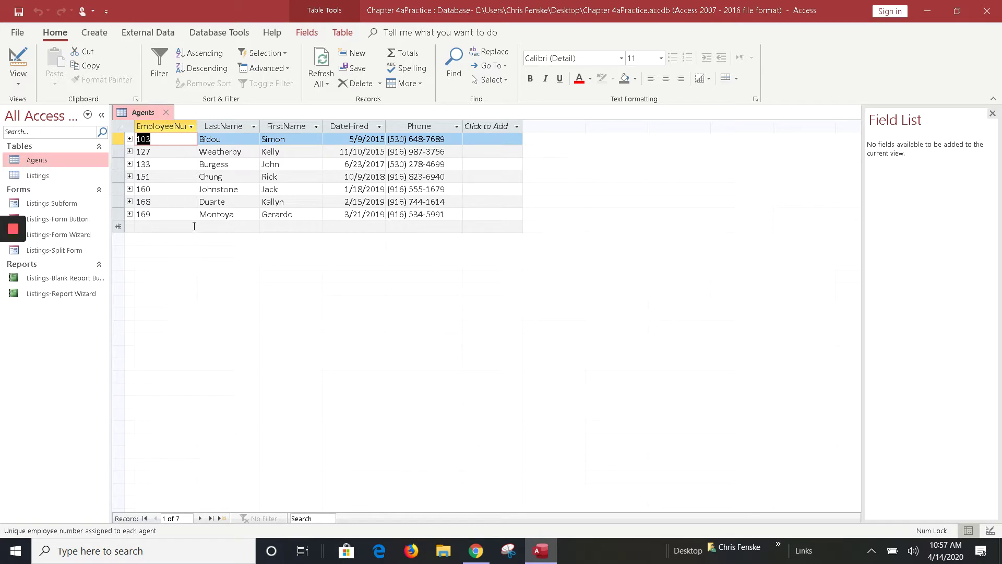
left_click(169, 113)
double_click(56, 177)
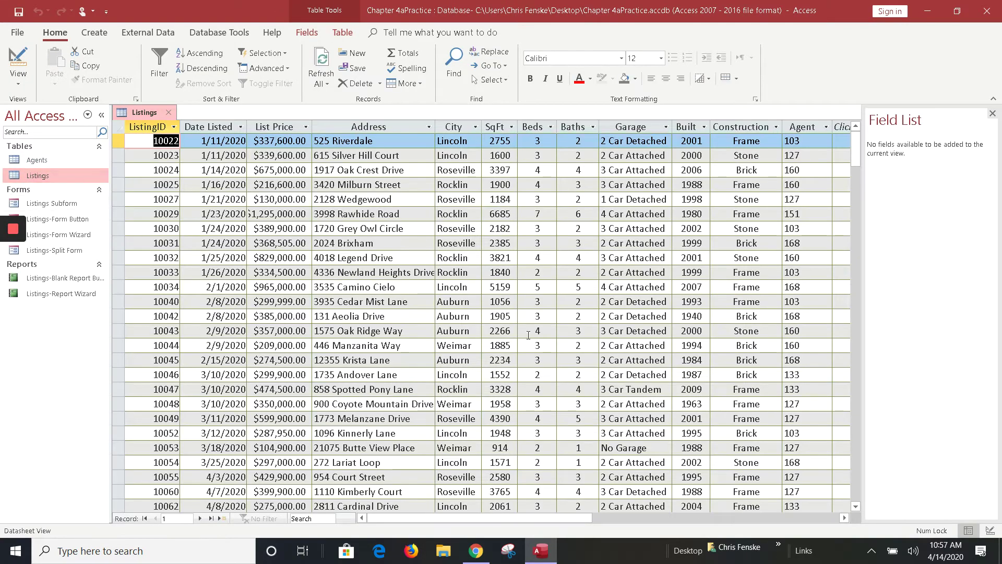
left_click(809, 141)
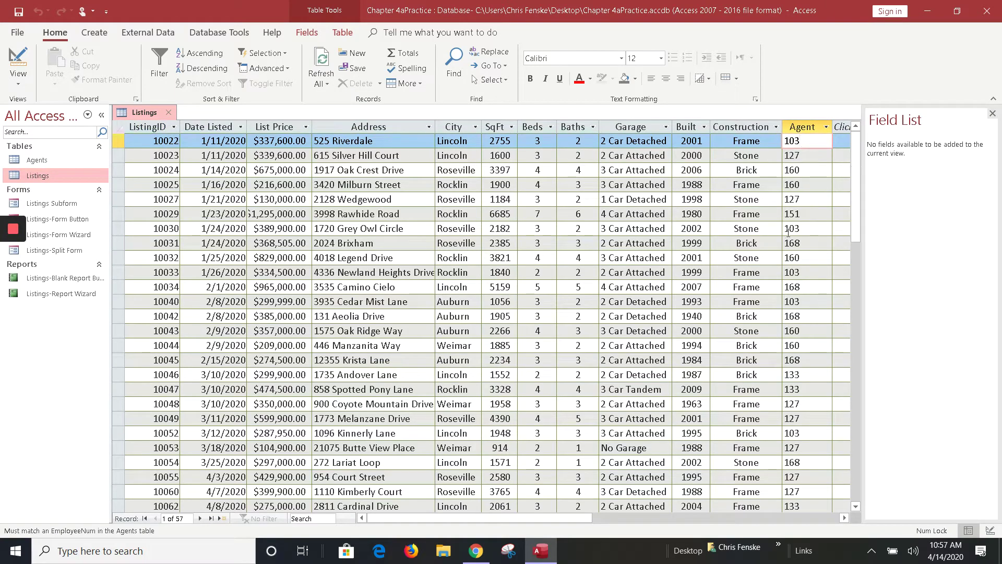
left_click(167, 113)
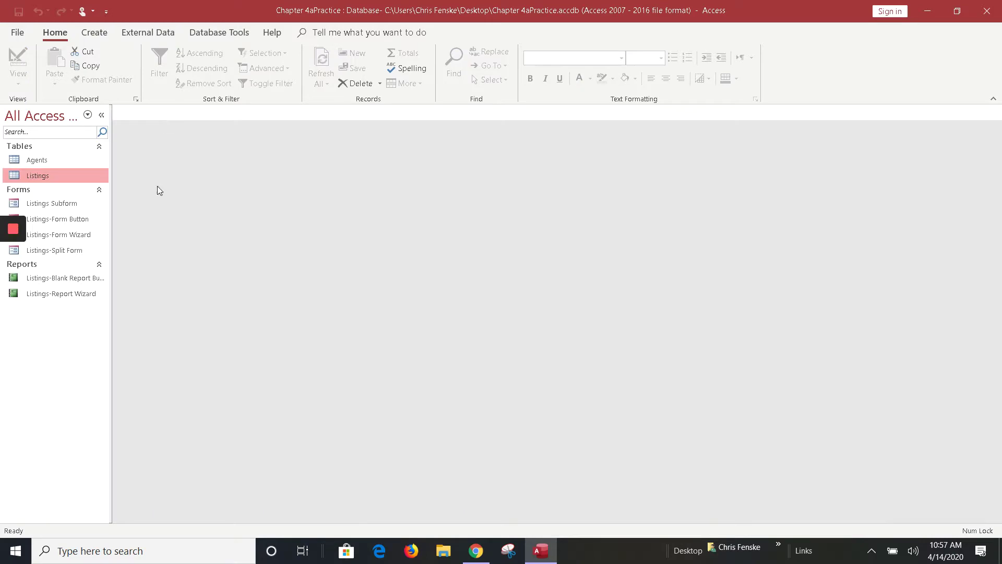
Try to apply the Lookup Wizard to ListingAgentNumber in the Listings table design, and close the table without saving.
double_click(46, 175)
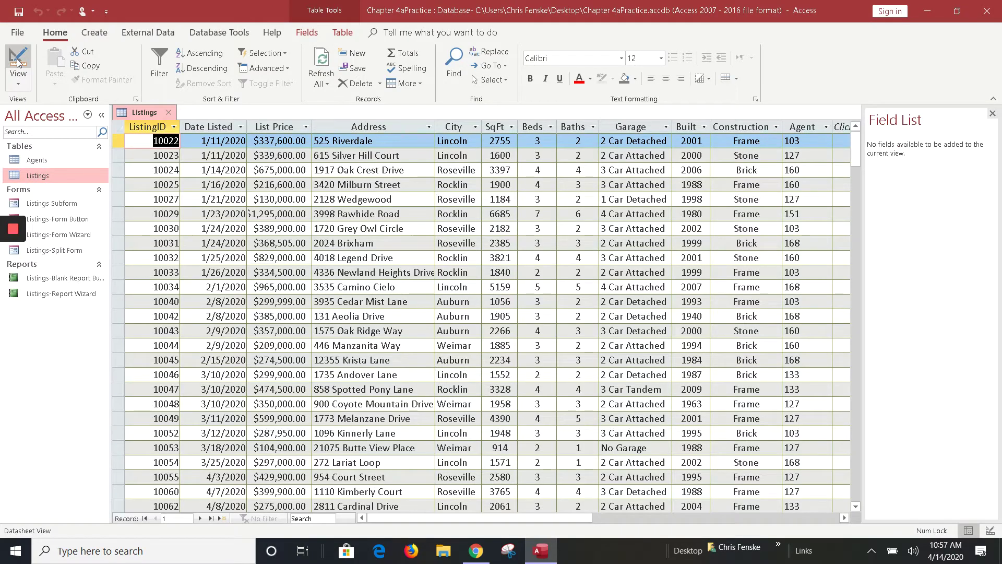
left_click(18, 60)
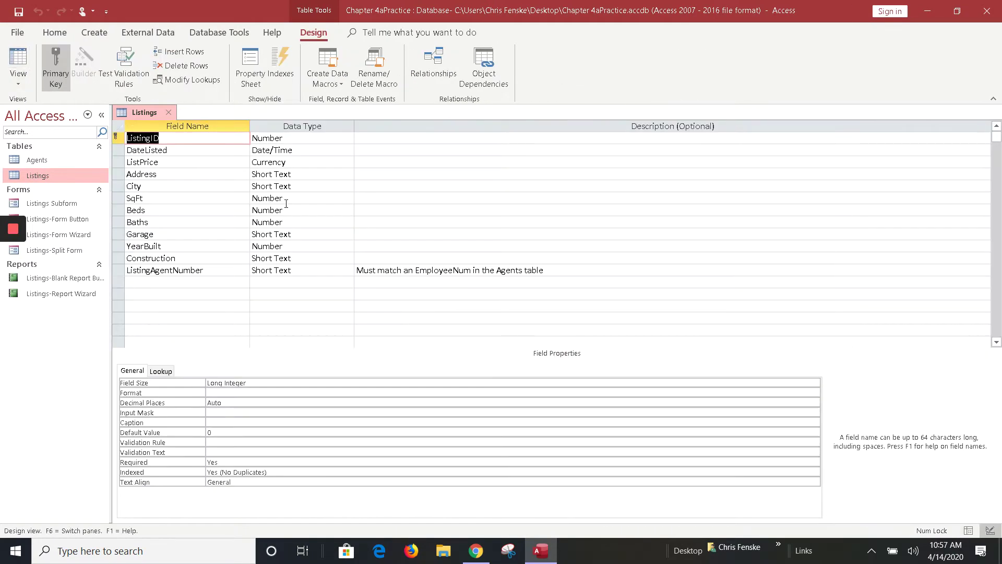
left_click(304, 271)
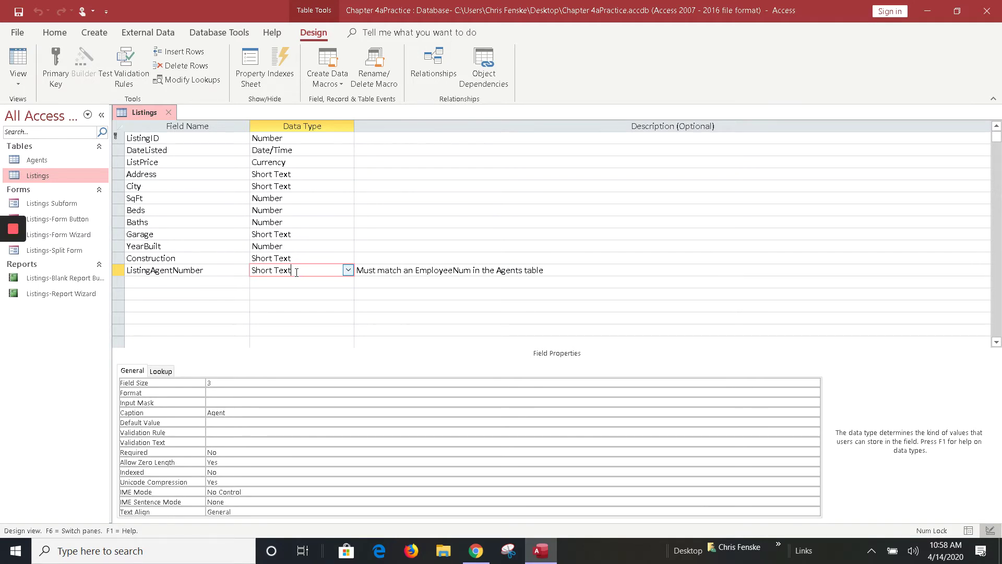
left_click(347, 270)
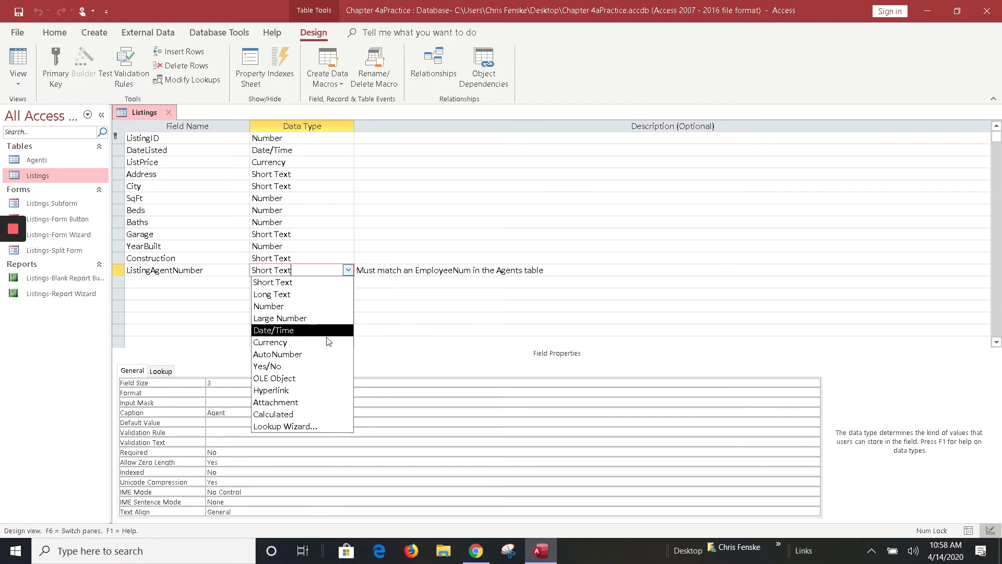
left_click(309, 427)
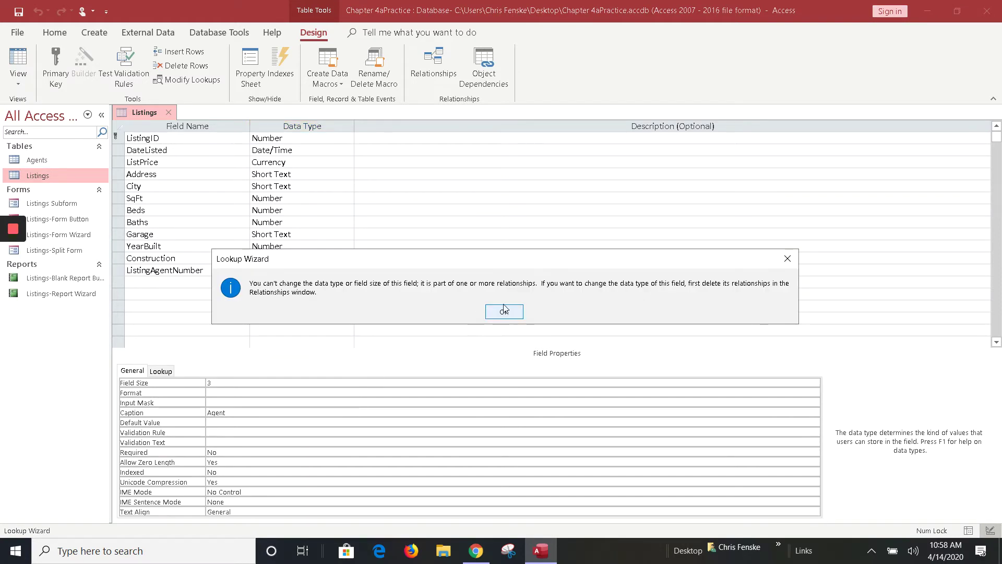
left_click(504, 312)
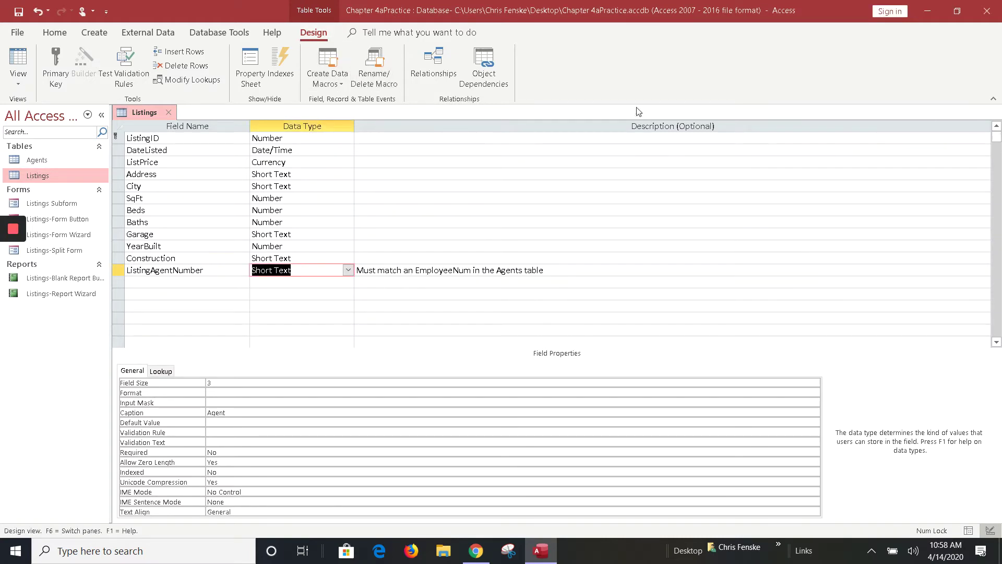
left_click(168, 112)
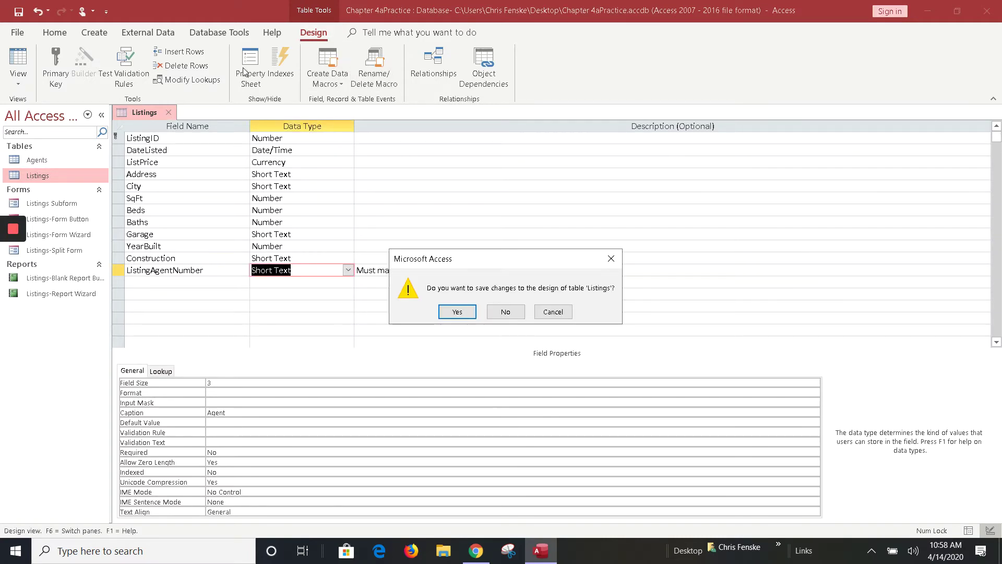
left_click(514, 312)
Permanently delete the relationship between the Agents and Listings tables and close the relationships layout.
left_click(232, 32)
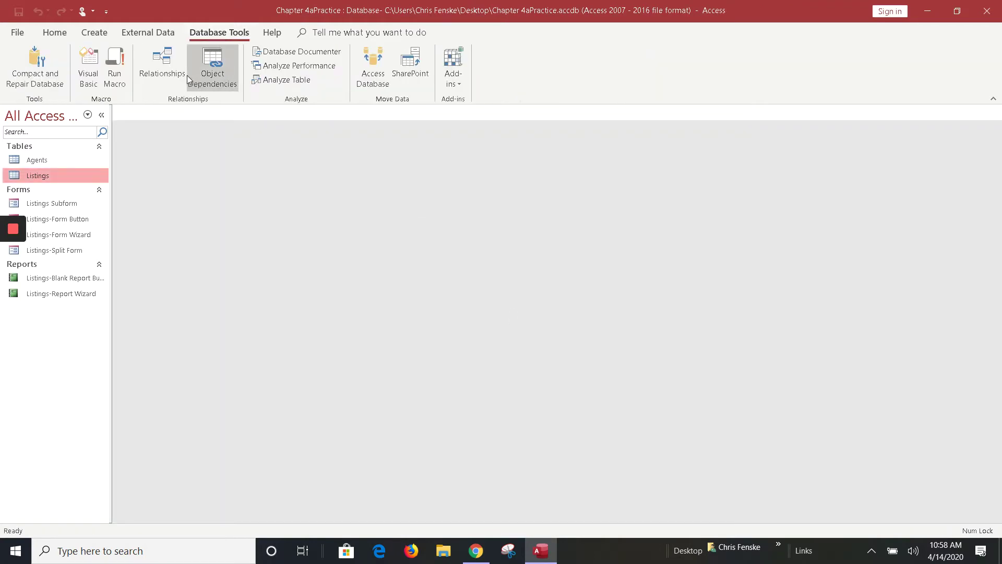
left_click(162, 65)
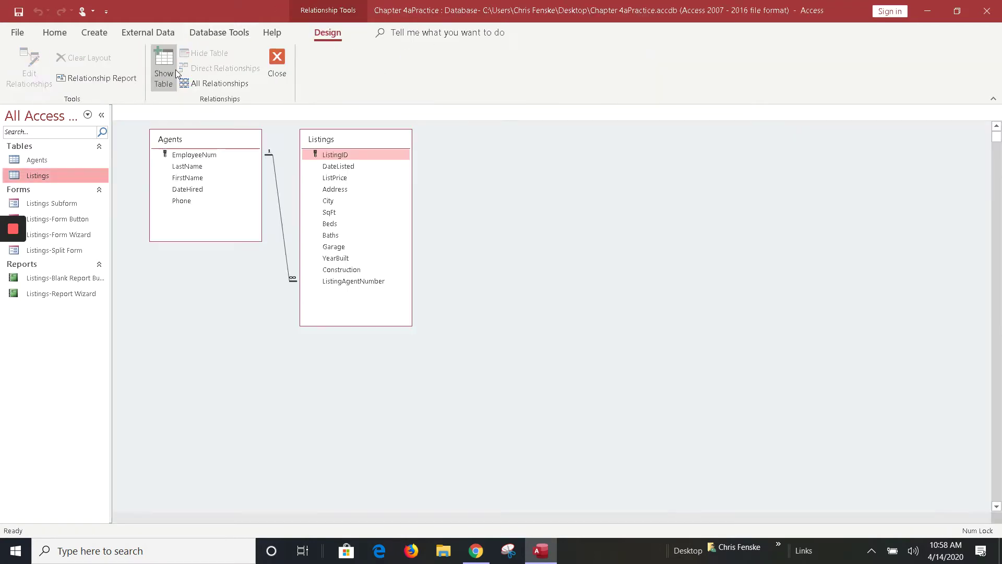
left_click(276, 203)
key("Delete")
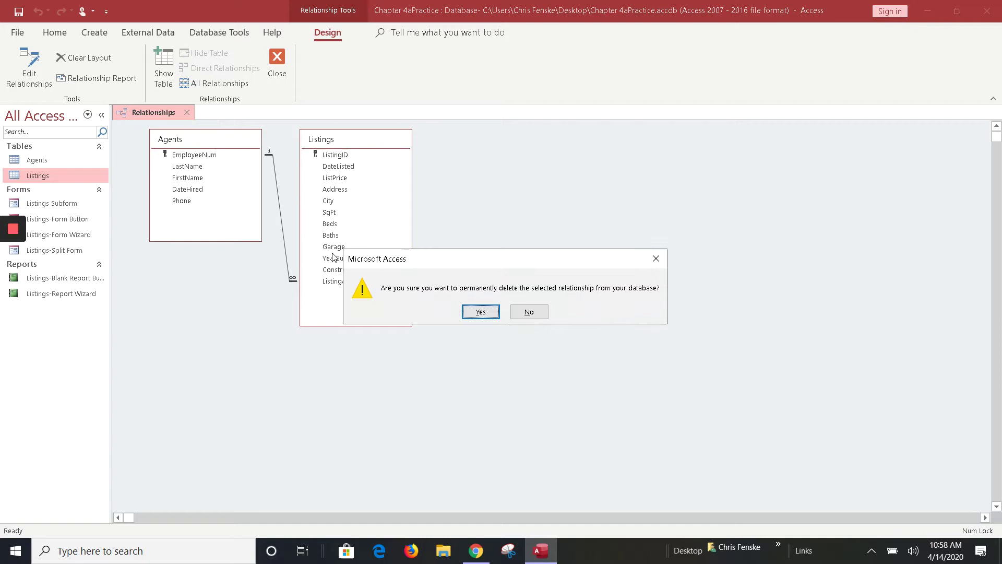
left_click(468, 311)
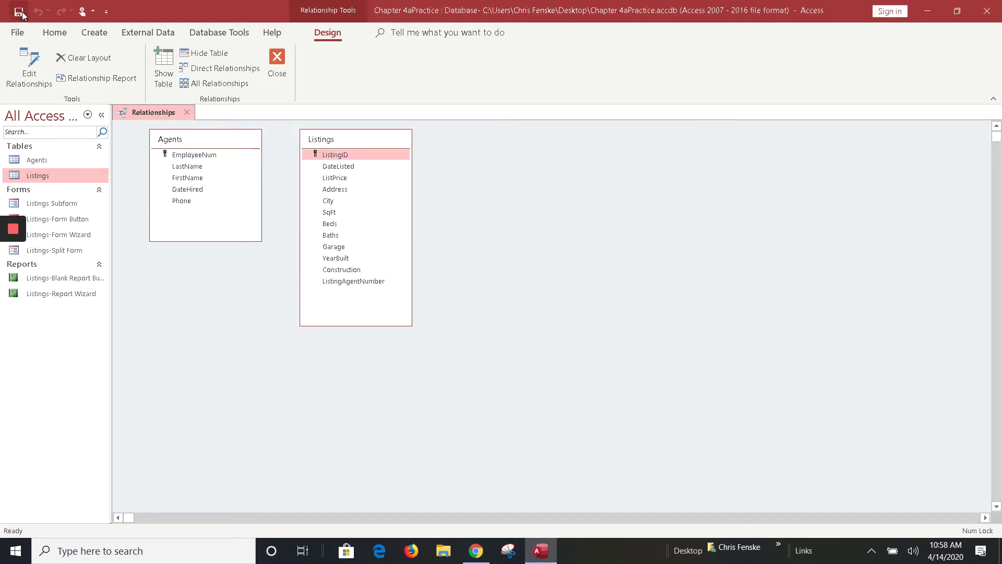
left_click(187, 113)
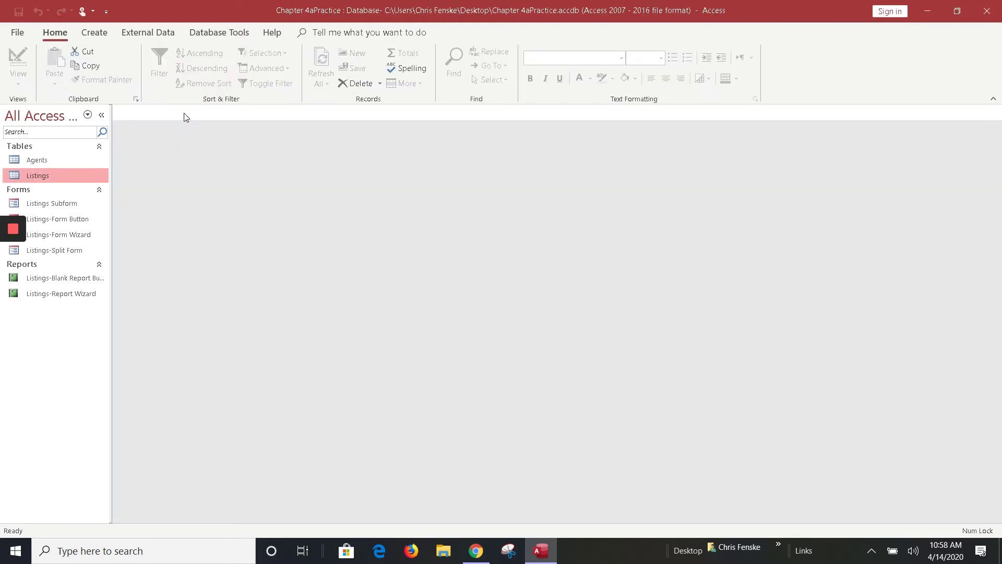
In the Listings table design, start a Lookup Wizard for ListingAgentNumber that gets its values from the Agents table.
right_click(38, 174)
left_click(63, 198)
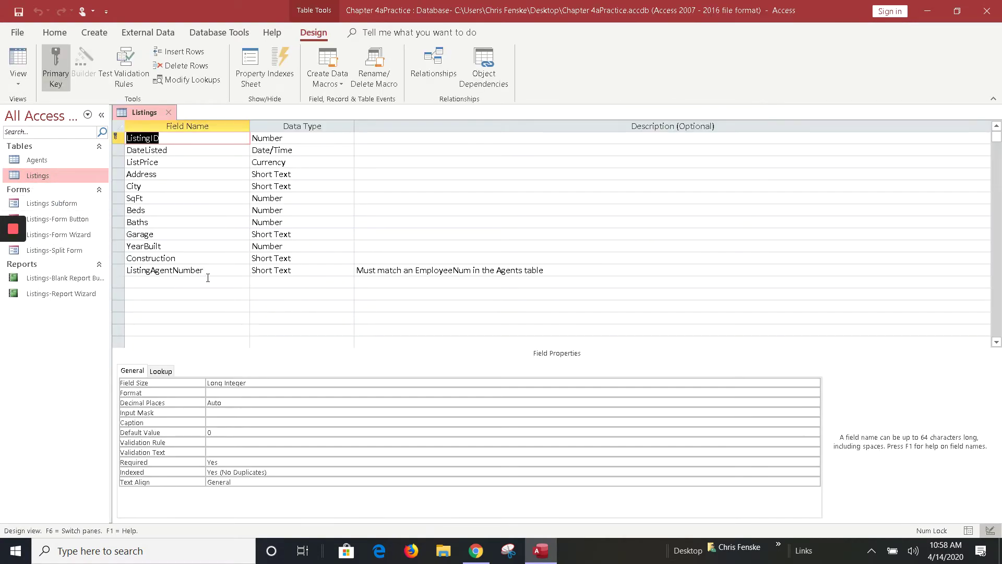
left_click(327, 270)
left_click(348, 270)
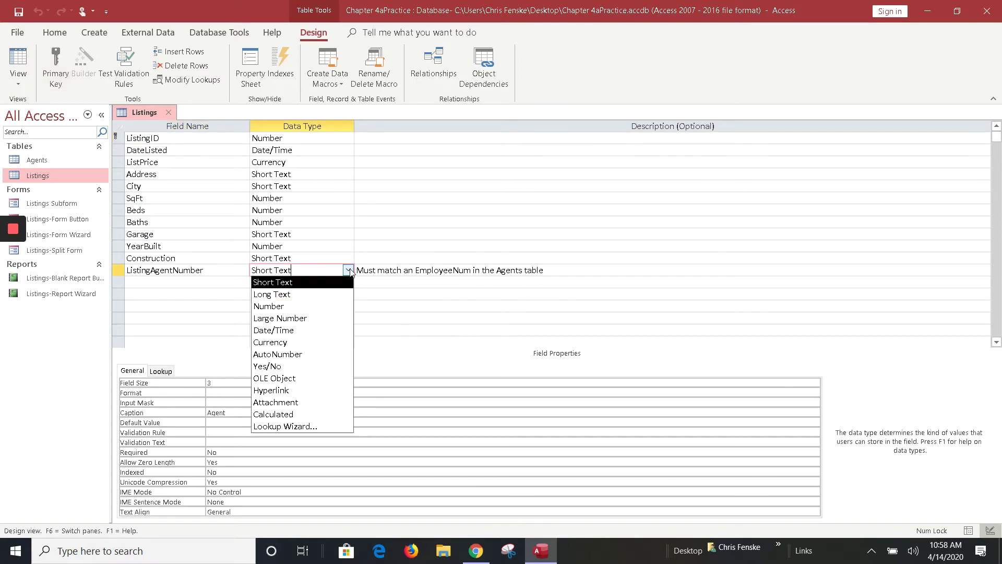
left_click(300, 426)
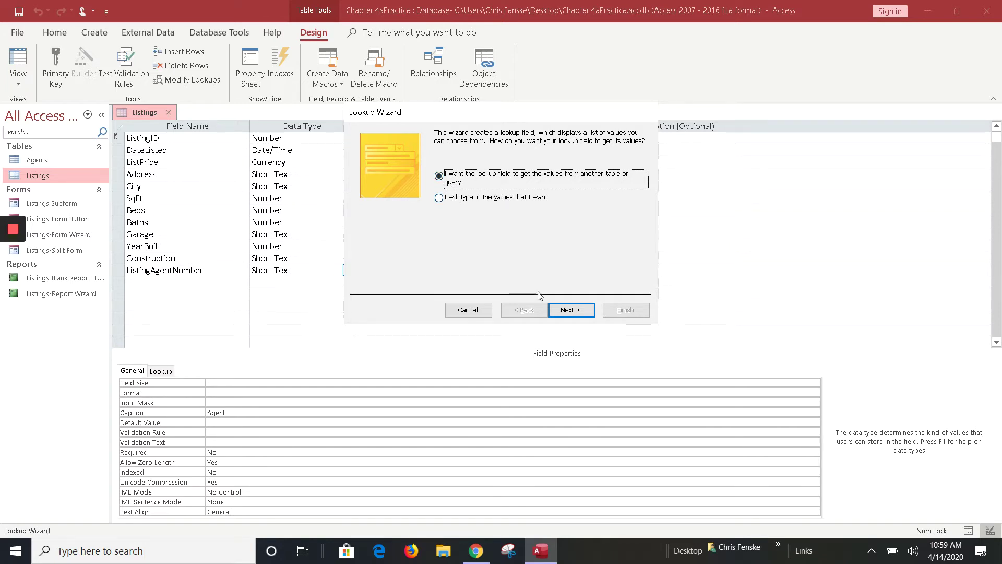
left_click(571, 311)
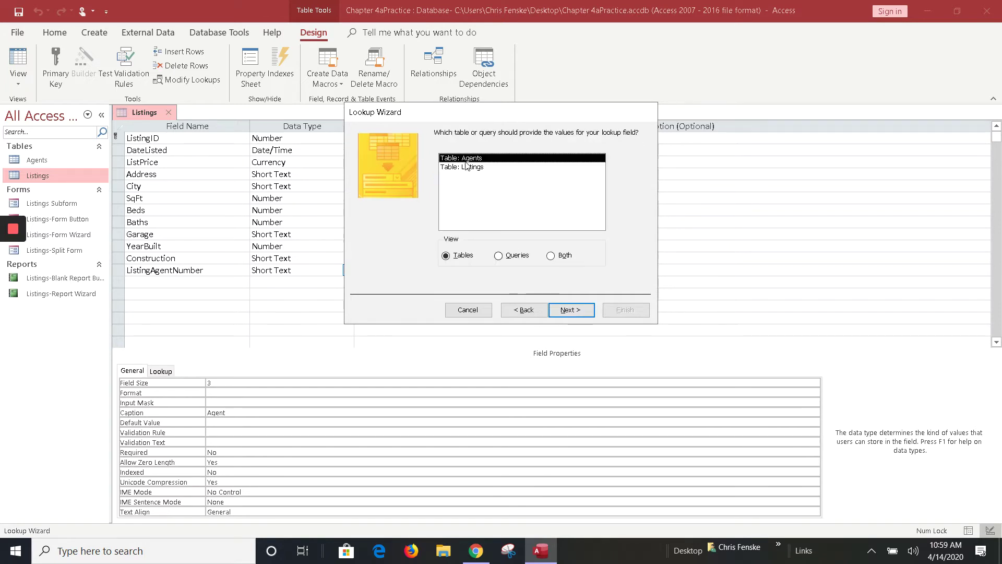
left_click(571, 313)
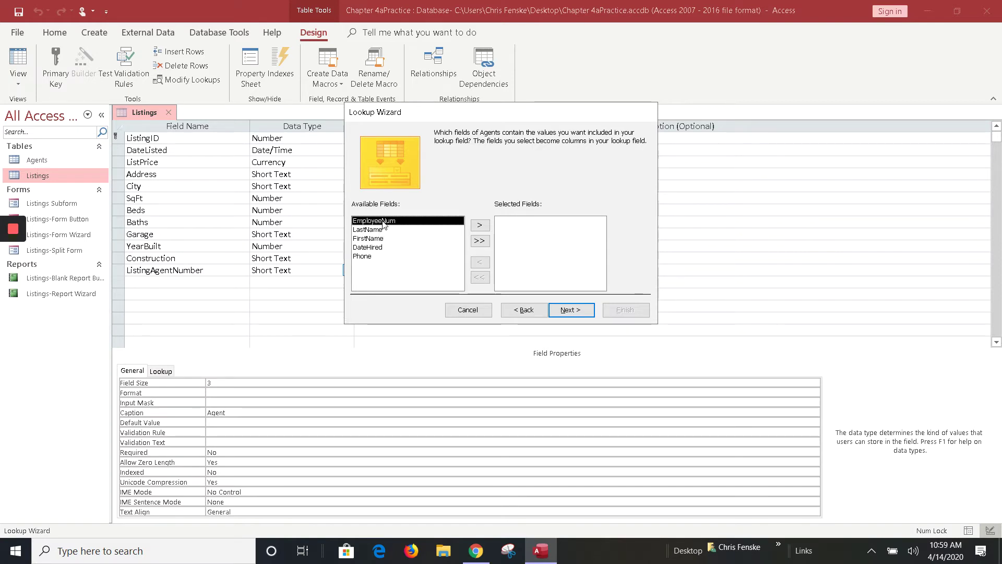
Include EmployeeNum, FirstName and LastName, in that order, as the lookup field's columns.
left_click(480, 226)
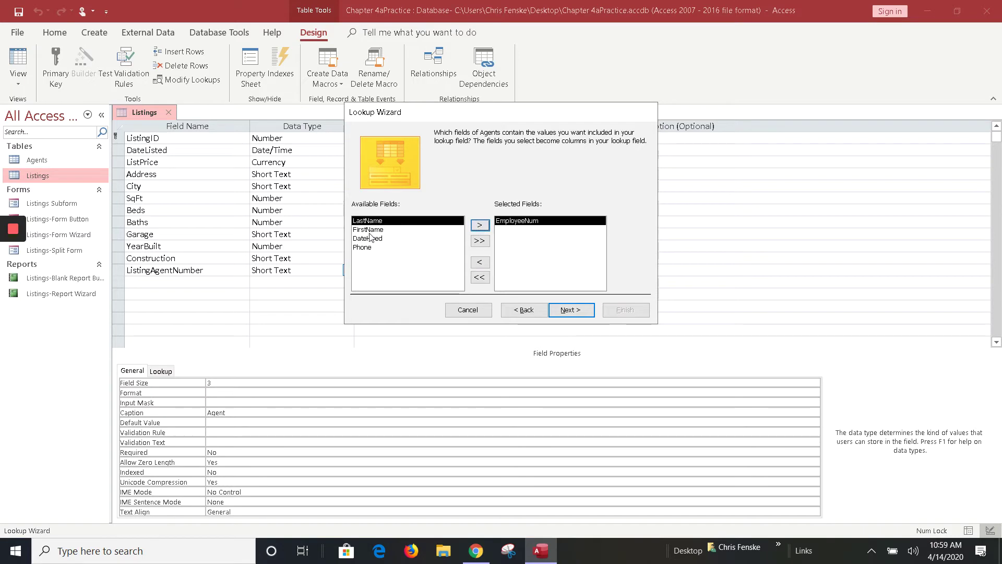
left_click(387, 231)
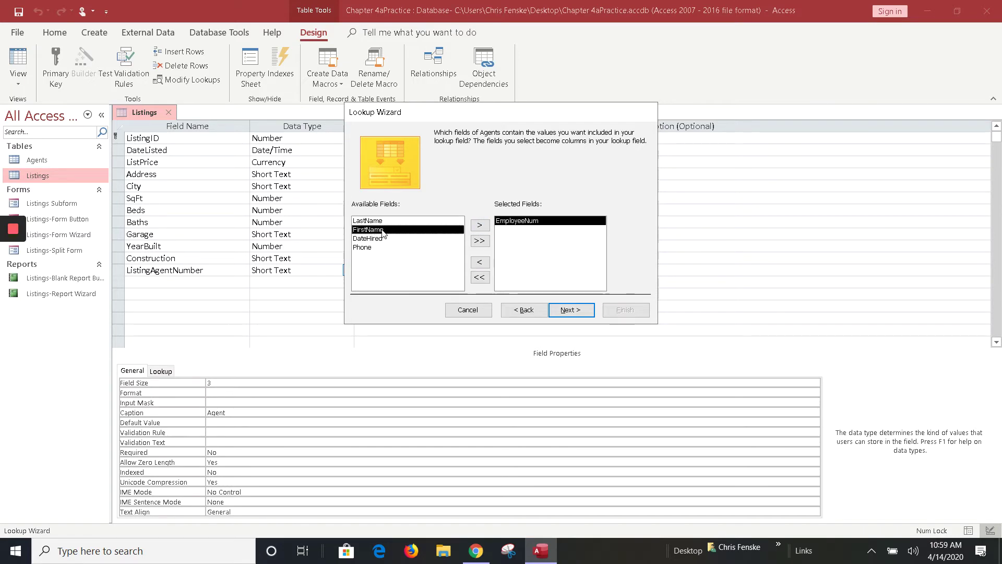
left_click(479, 226)
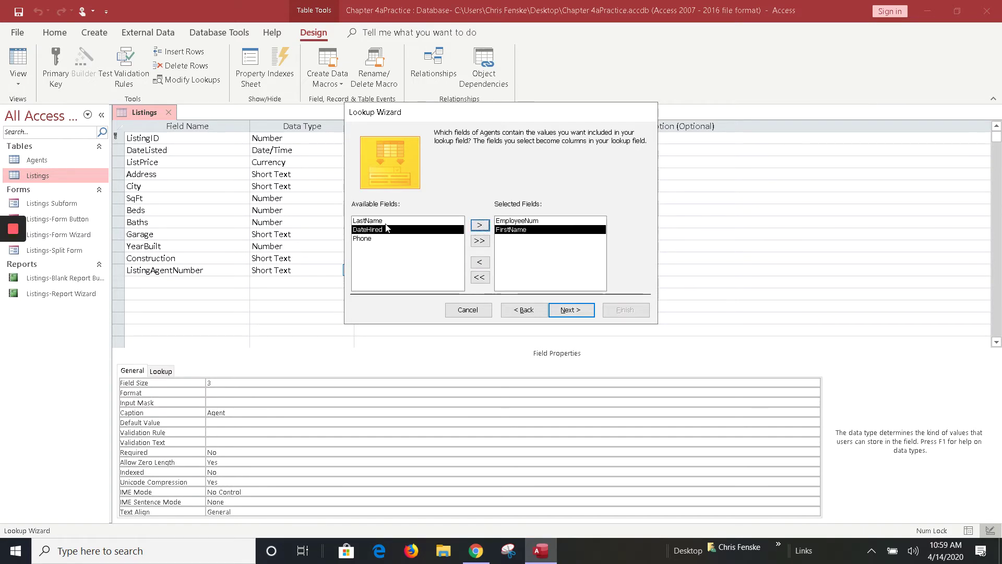
left_click(457, 223)
left_click(479, 225)
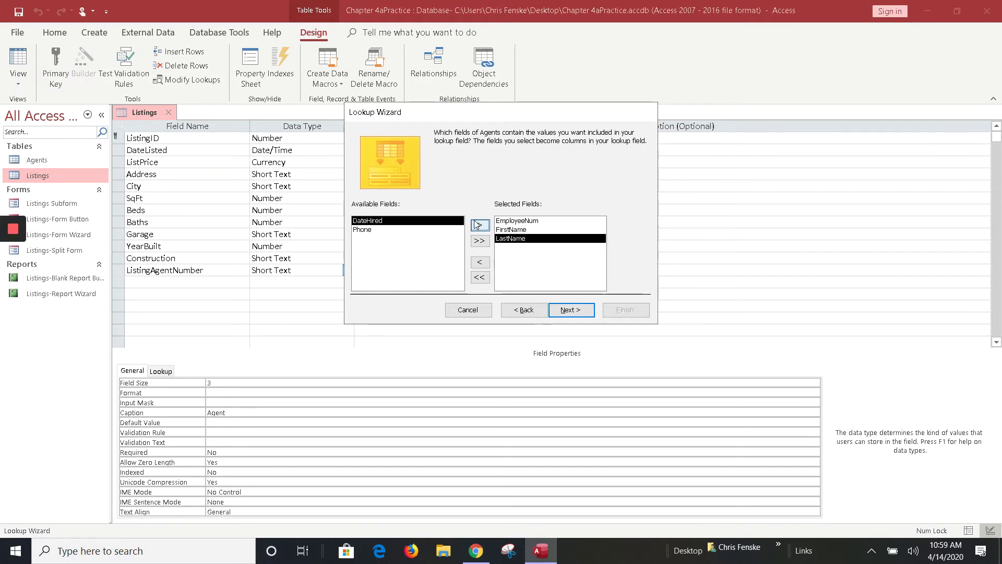
left_click(570, 309)
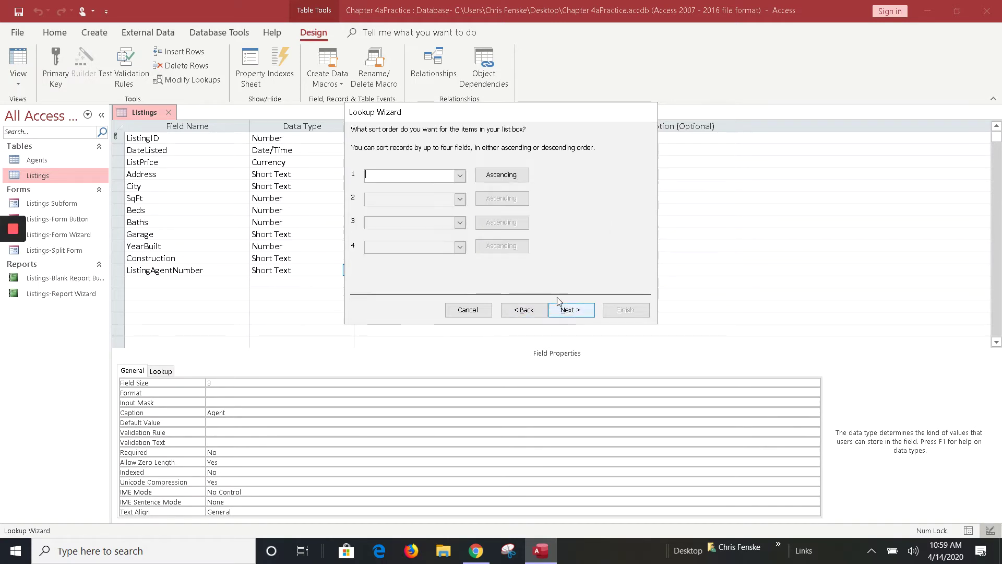
Sort the lookup list by LastName in ascending order.
left_click(459, 177)
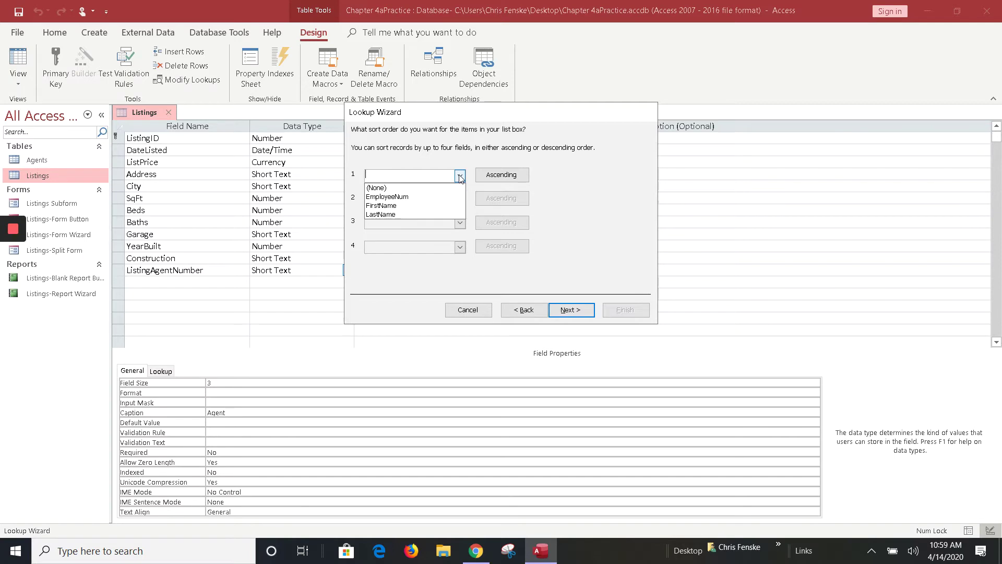
left_click(447, 207)
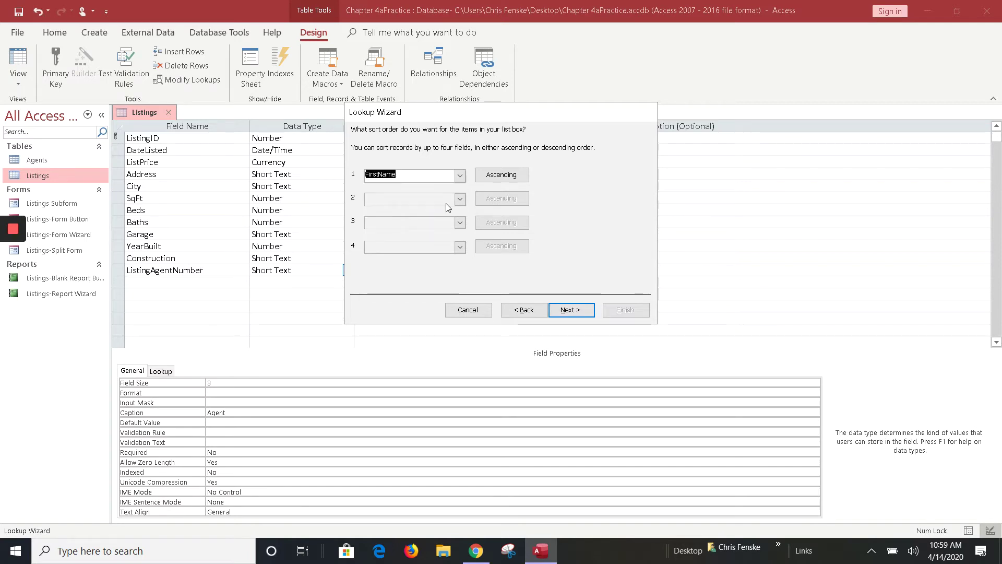
left_click(459, 176)
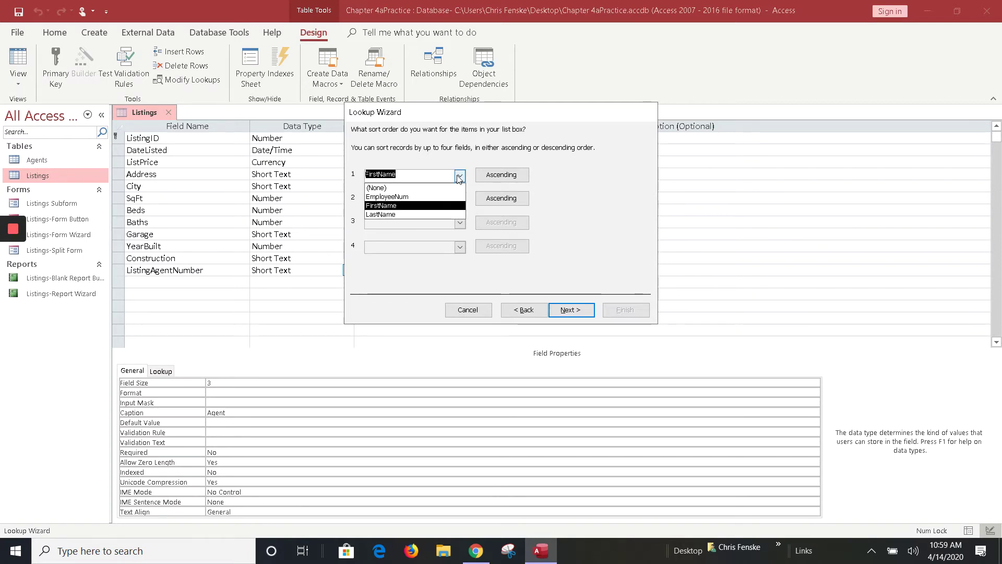
left_click(436, 215)
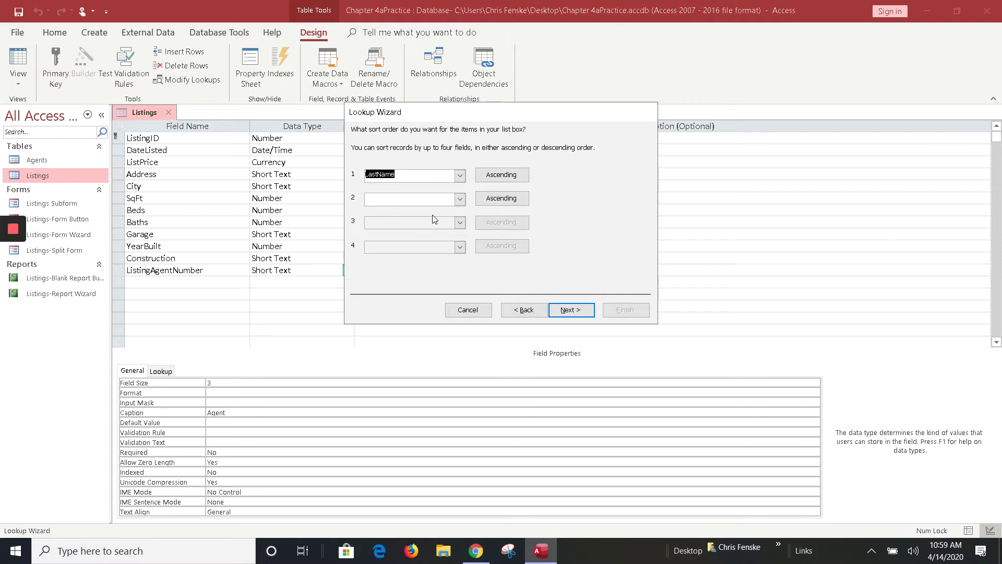
left_click(564, 309)
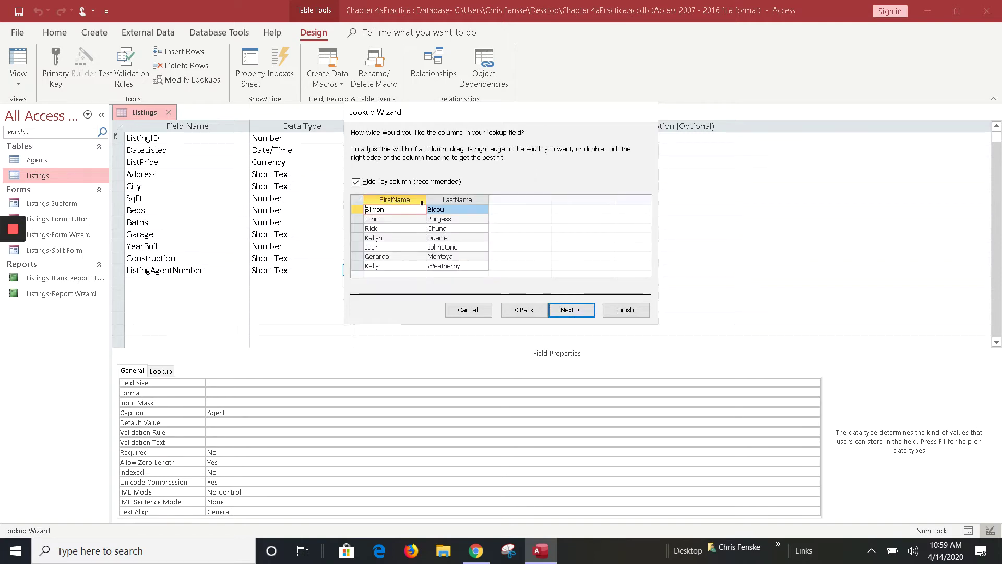
Widen the FirstName and LastName lookup columns, keep the key column hidden, and proceed to the wizard's label and data integrity options.
double_click(426, 200)
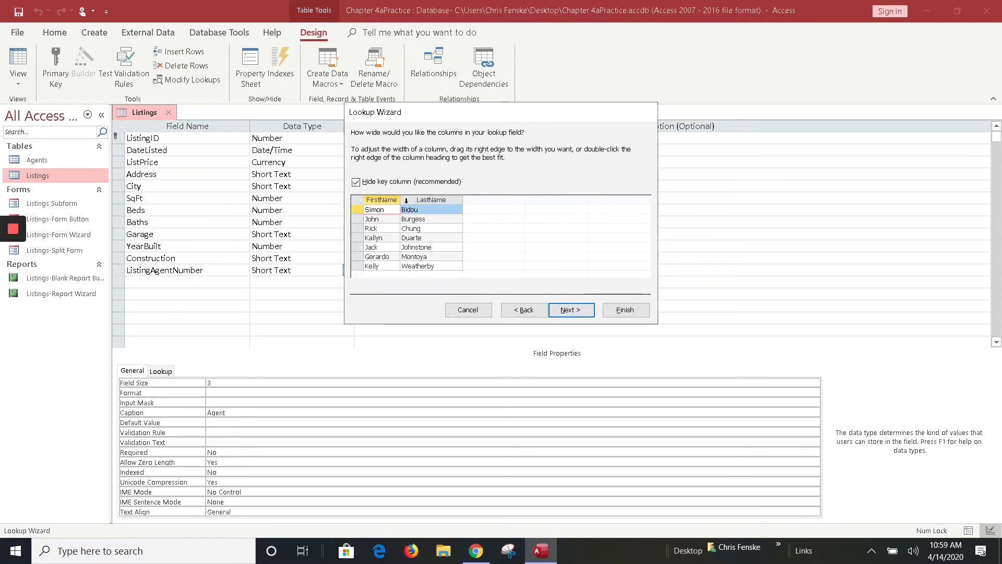
left_click_drag(401, 200, 491, 203)
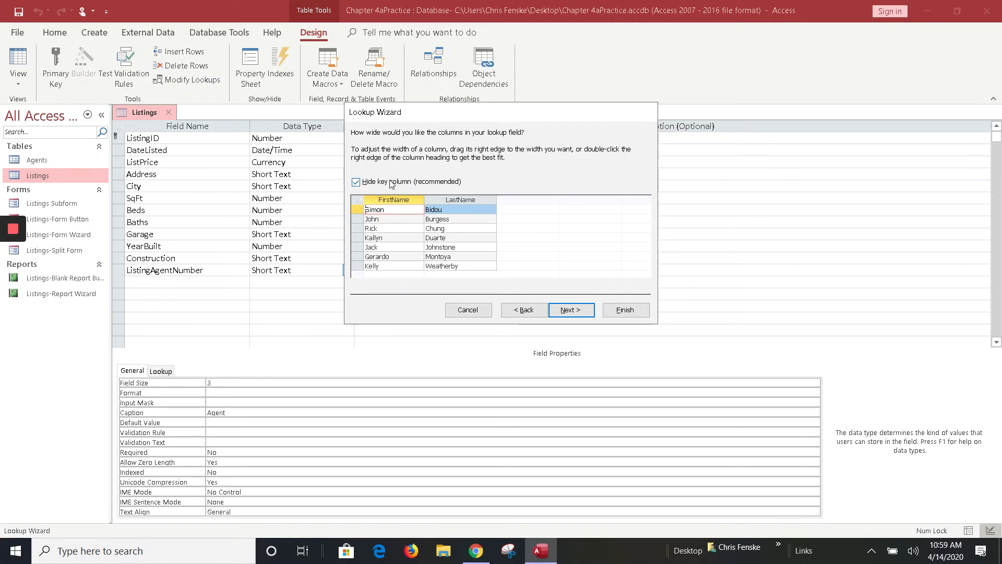
left_click(356, 183)
left_click(357, 183)
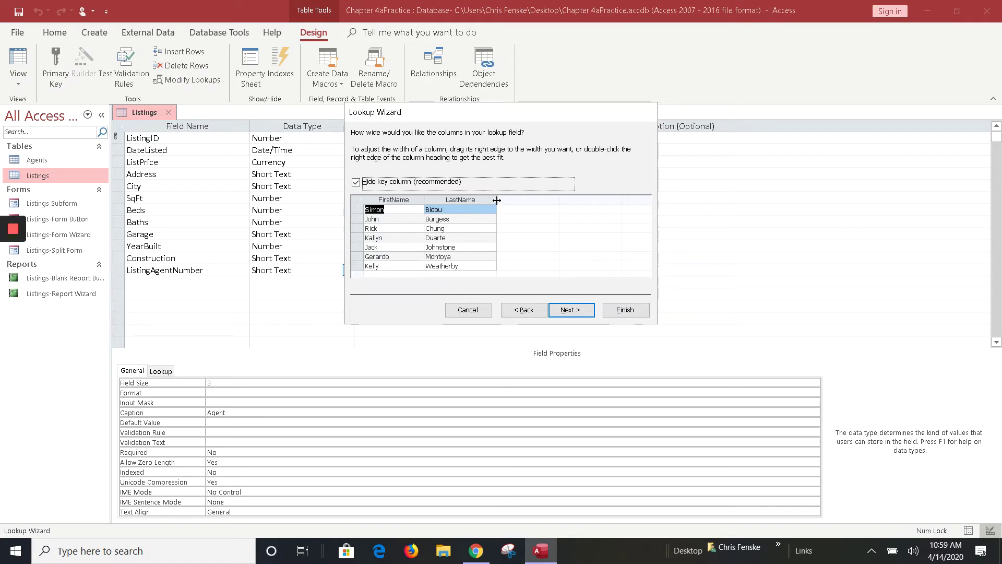
left_click(571, 310)
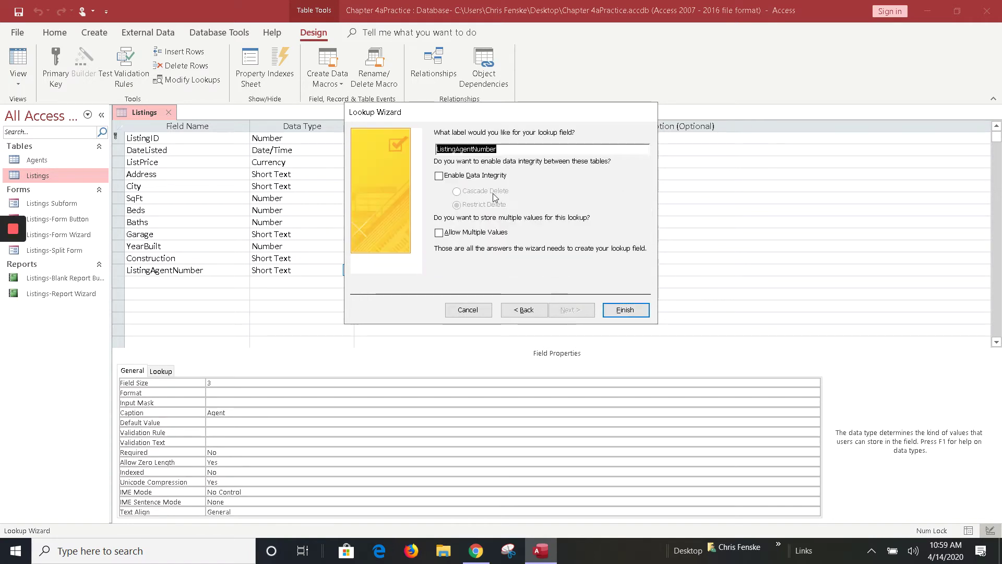
Enable data integrity with Restrict Delete for the ListingAgentNumber lookup, finish the wizard and save the table.
left_click(439, 176)
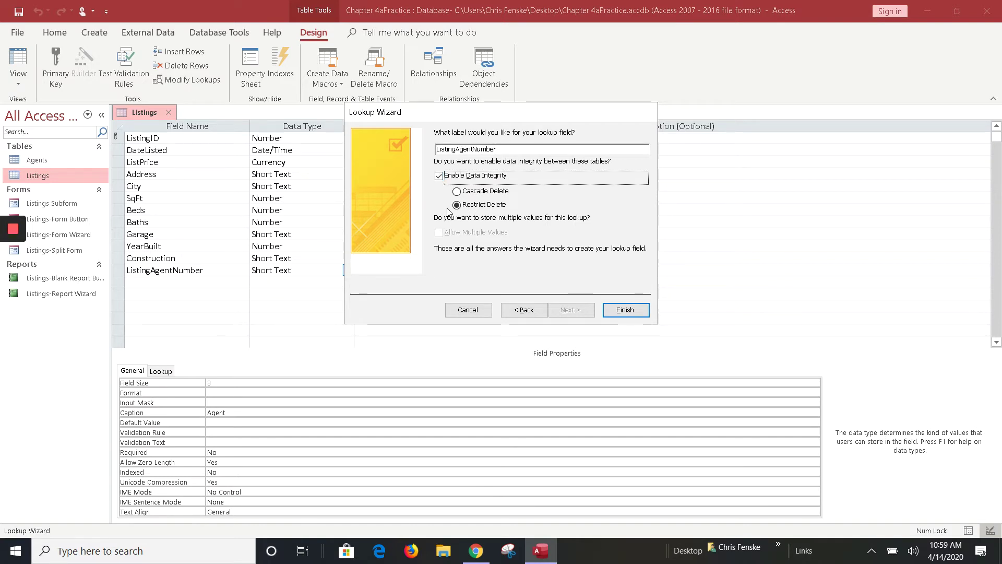
left_click(459, 195)
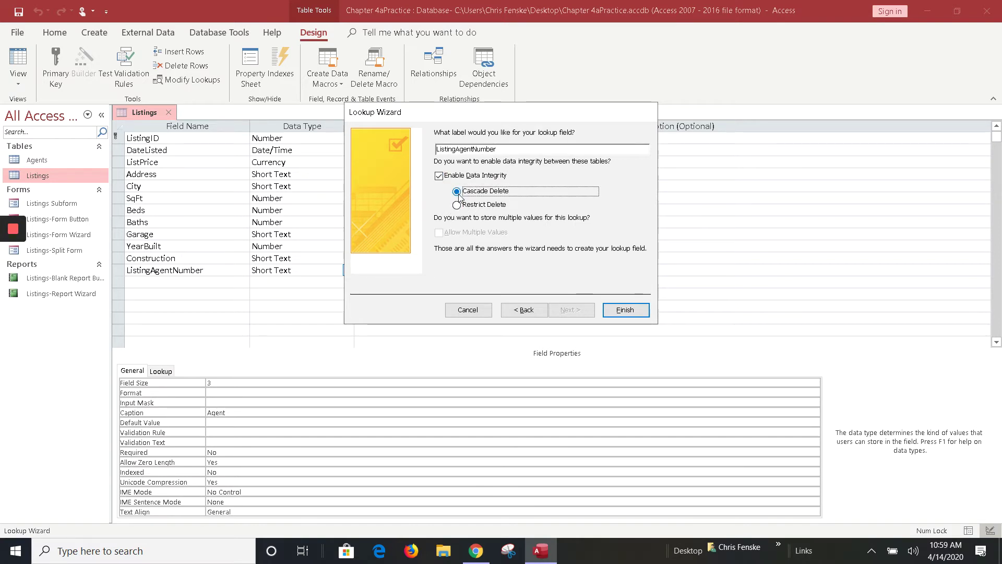
left_click(458, 207)
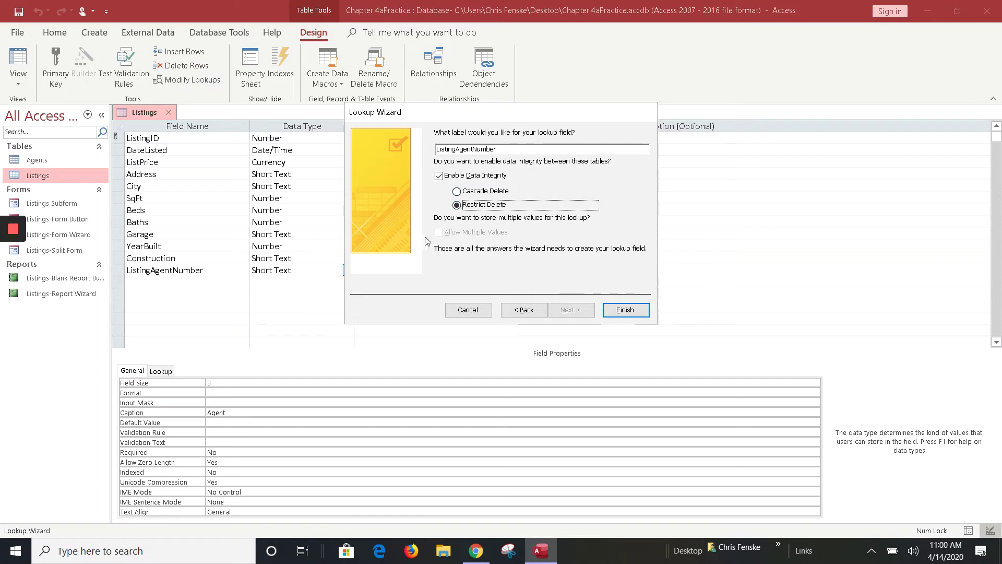
left_click(621, 312)
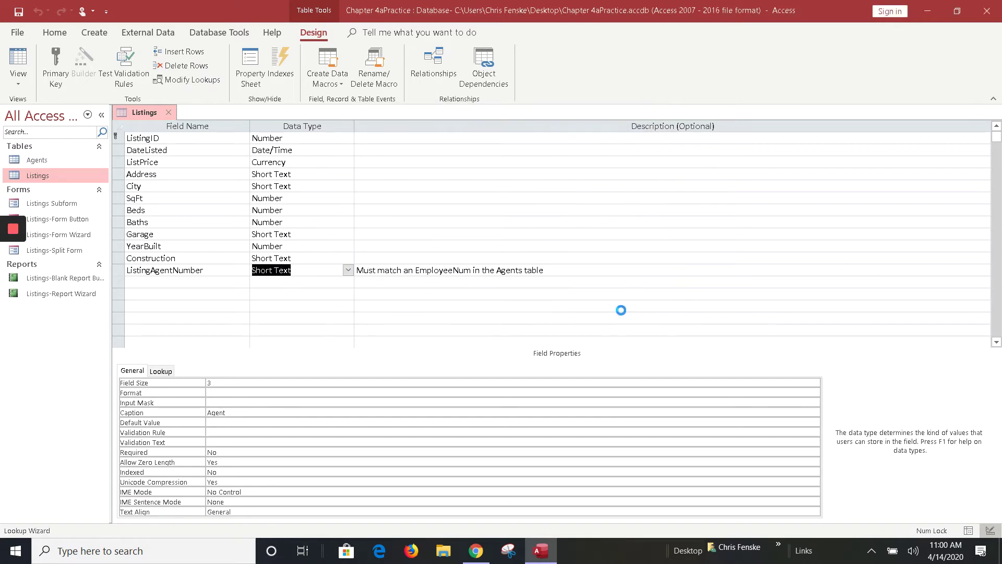
left_click(481, 313)
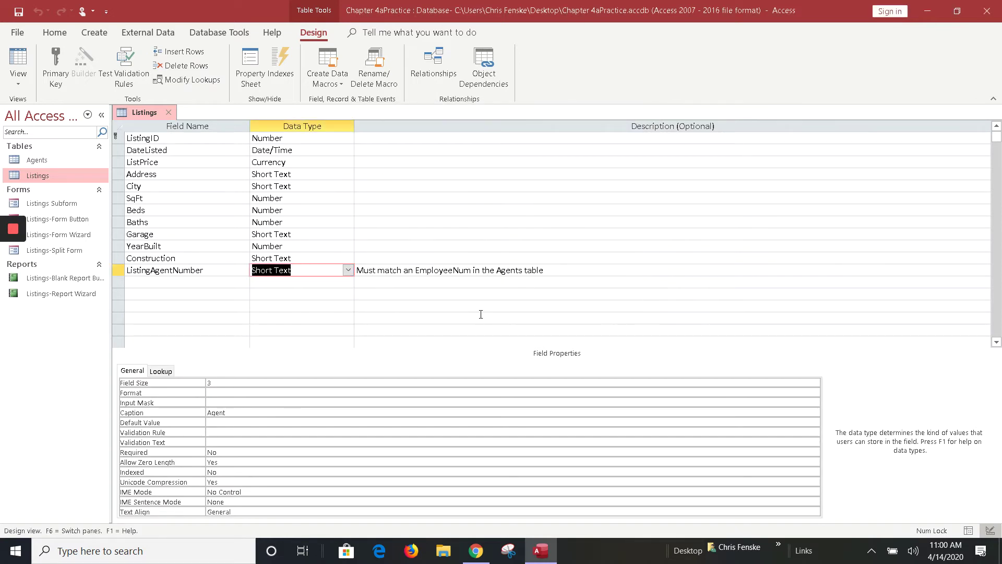
In the Listings datasheet, use the Agent lookup to assign listing 10022 to the second agent in the list, and close the table.
left_click(17, 59)
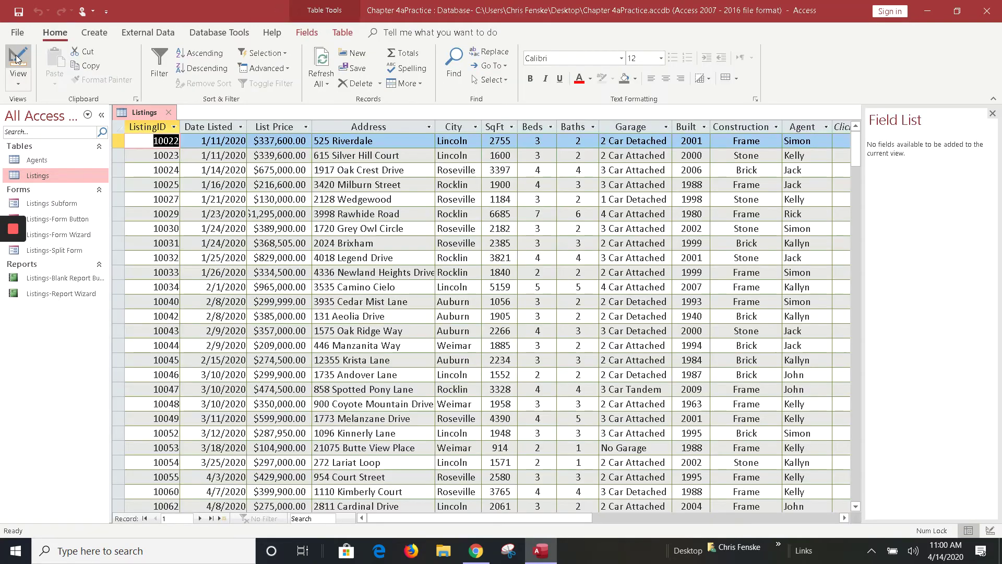
left_click(812, 141)
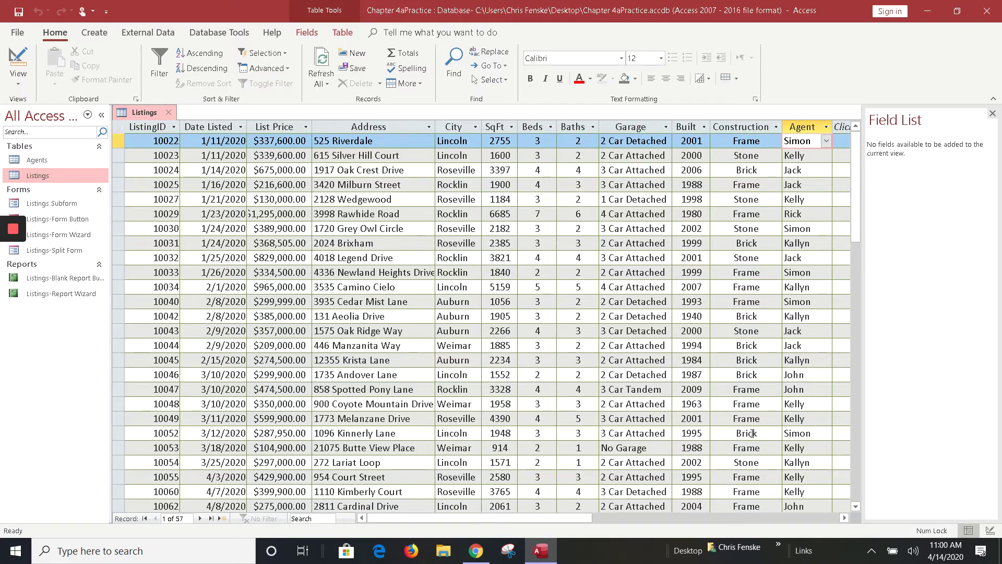
left_click(826, 141)
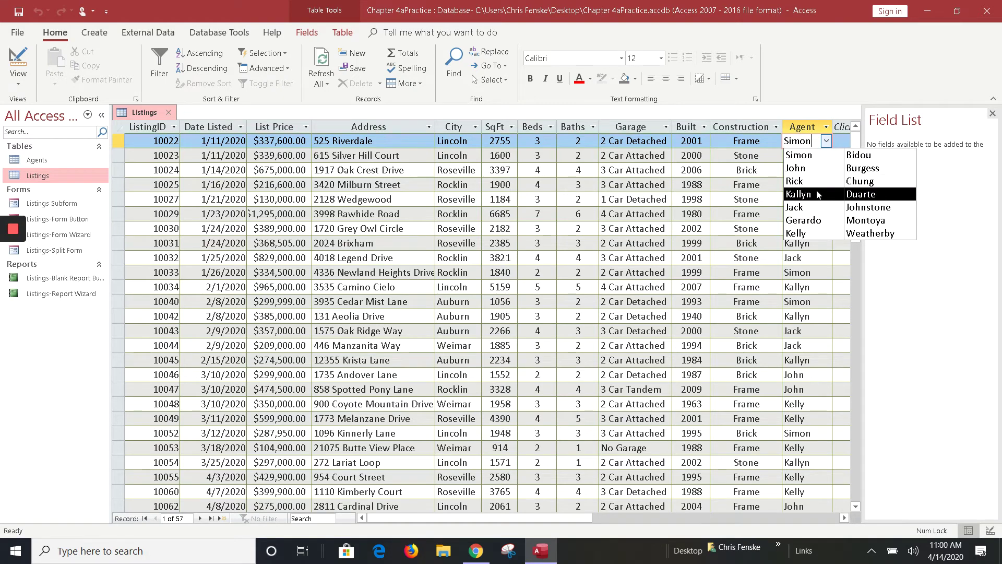
left_click(818, 195)
left_click(829, 141)
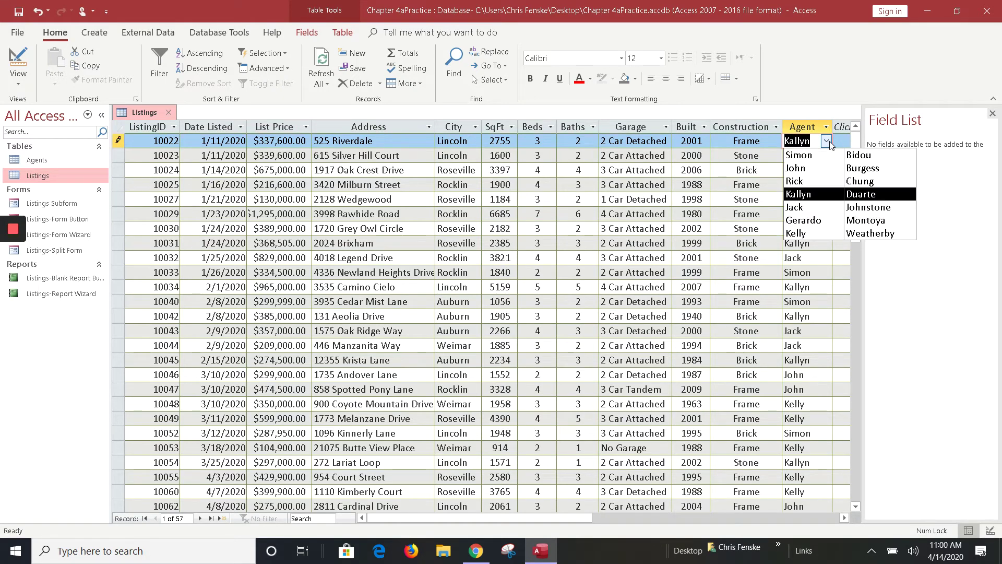
key("Up")
key("Up")
key("Return")
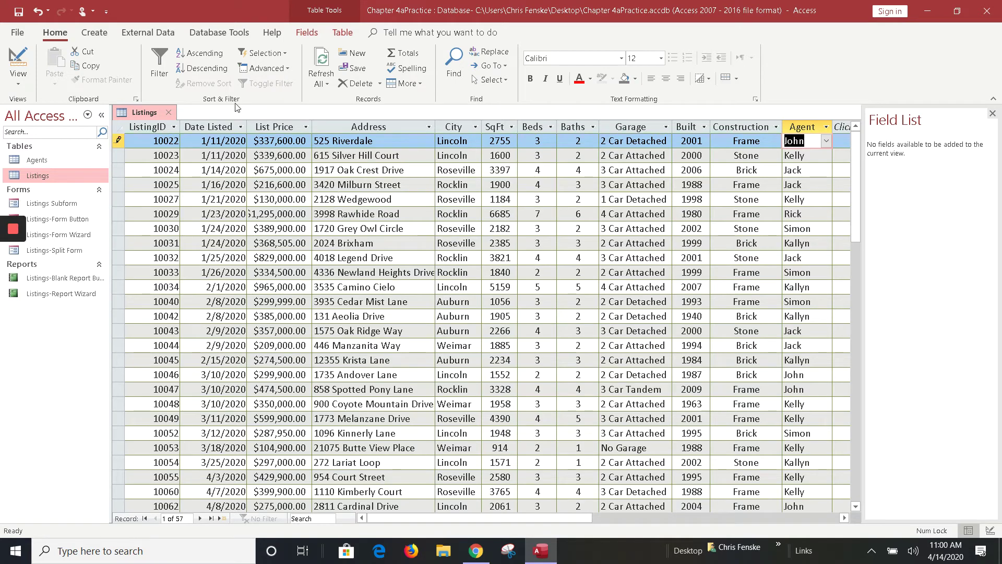
left_click(173, 115)
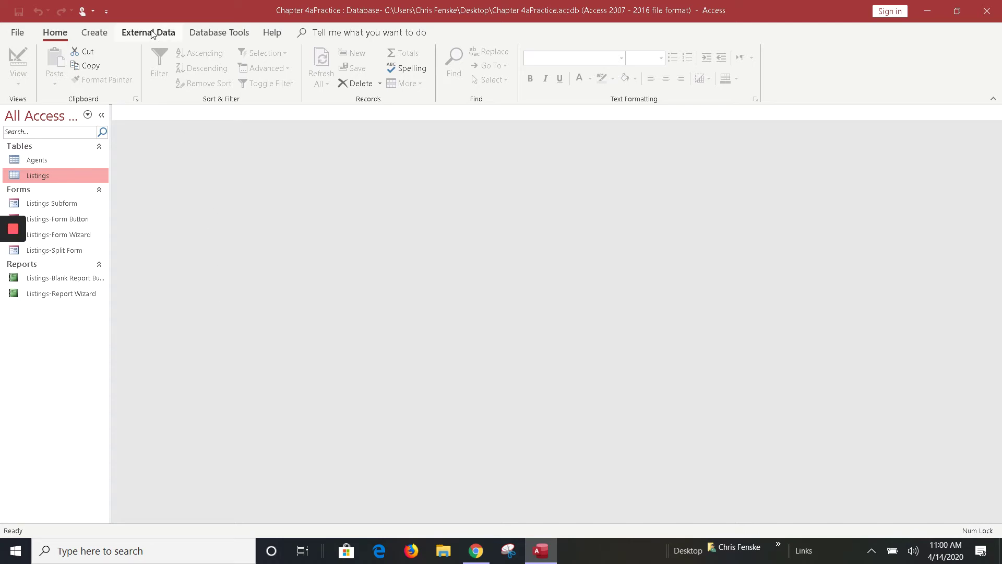
Start a new form with the Form Wizard and include all fields from the Agents table.
left_click(94, 32)
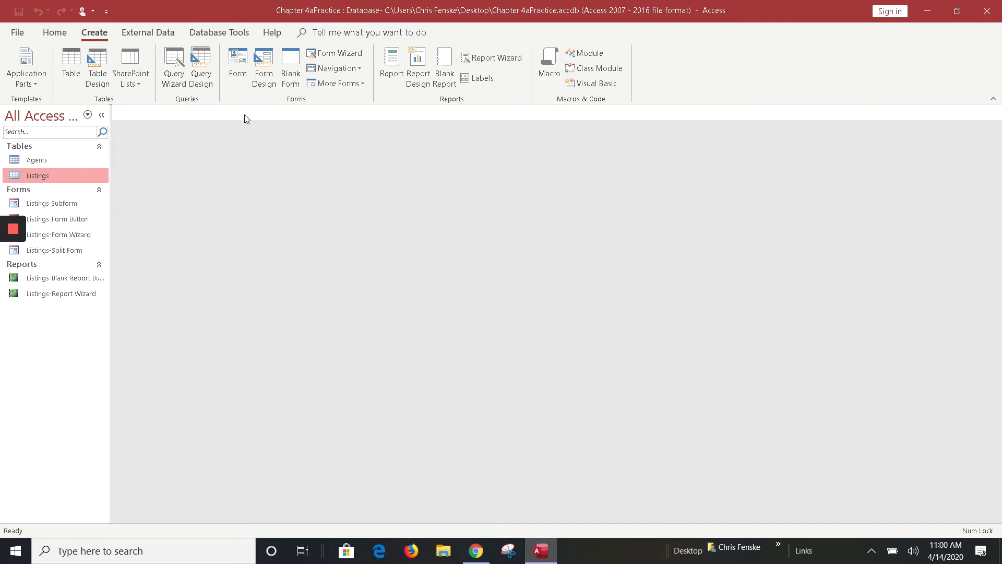
left_click(337, 53)
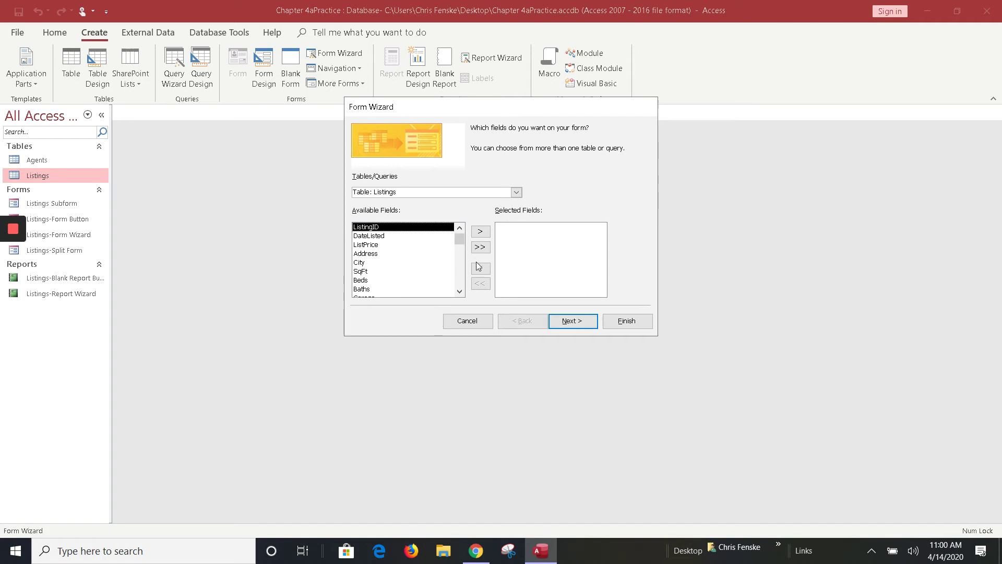
left_click(517, 193)
left_click(485, 202)
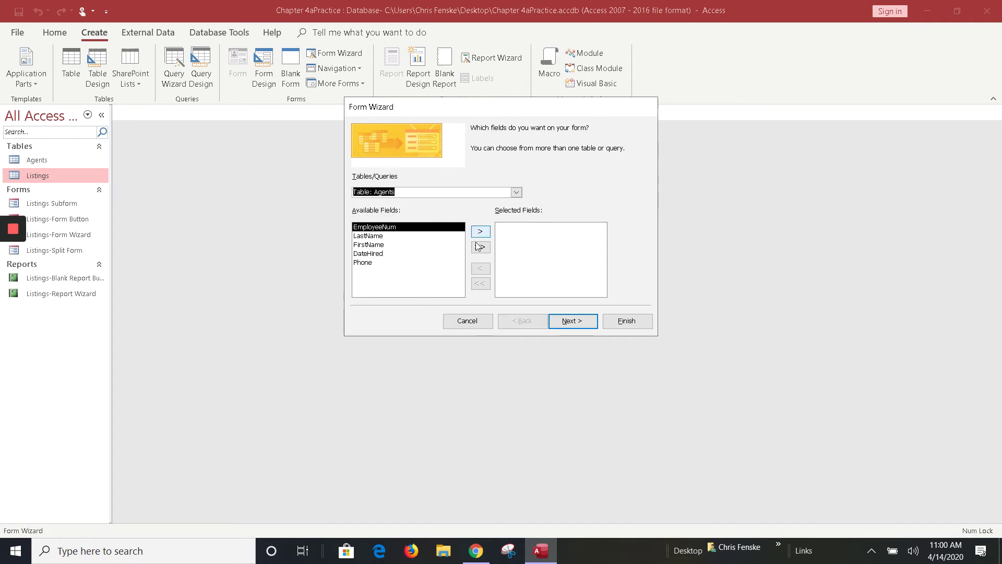
left_click(479, 247)
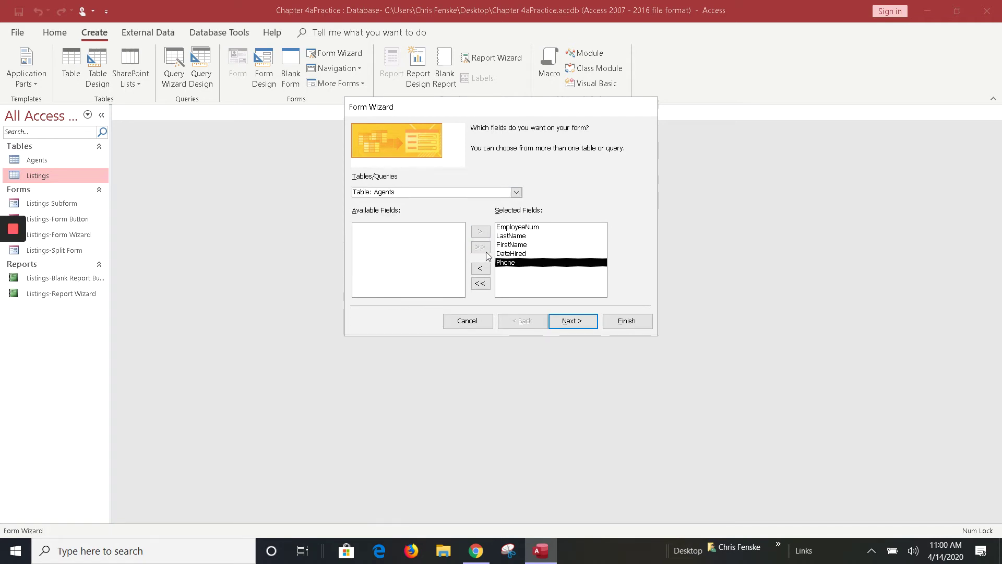
Add the ListingID, ListPrice, Address and SqFt fields from the Listings table to the form's selected fields.
left_click(516, 193)
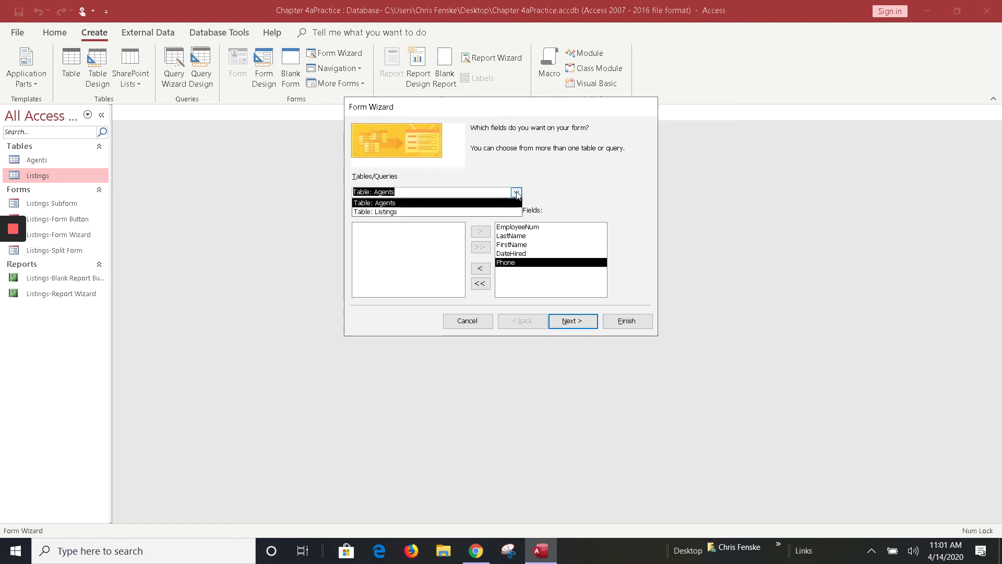
left_click(490, 212)
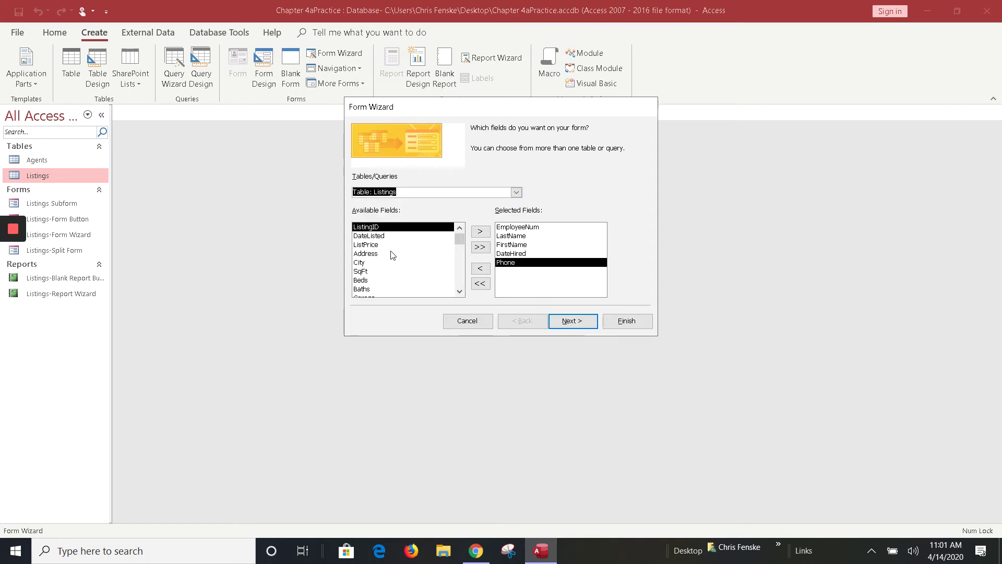
left_click(481, 231)
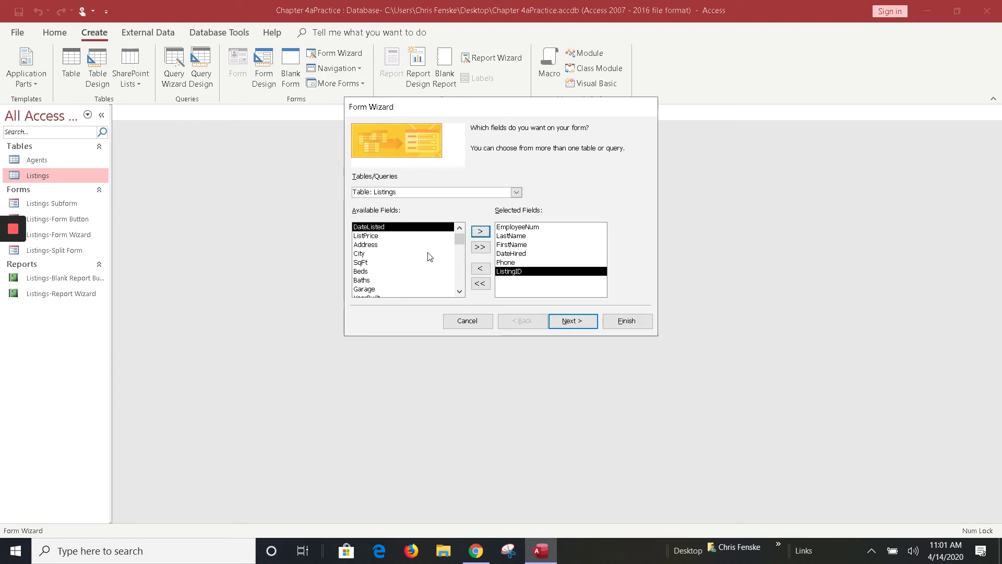
left_click(374, 236)
left_click(481, 231)
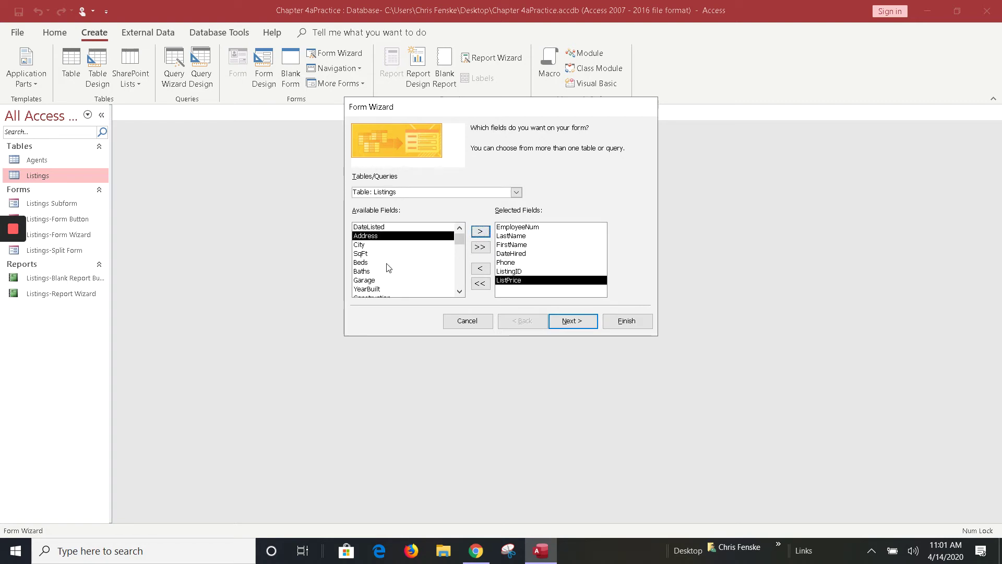
left_click(481, 231)
left_click(393, 245)
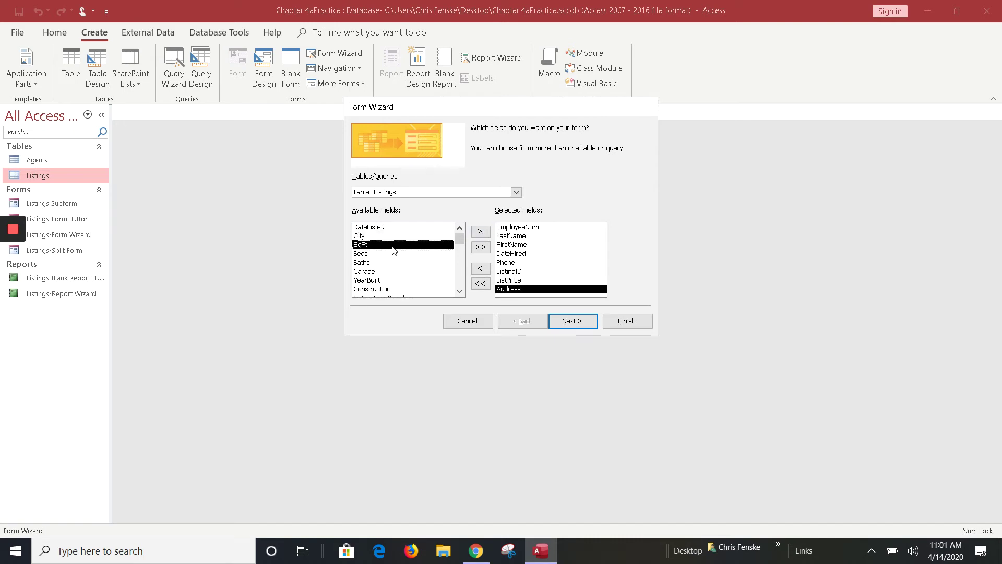
left_click(481, 231)
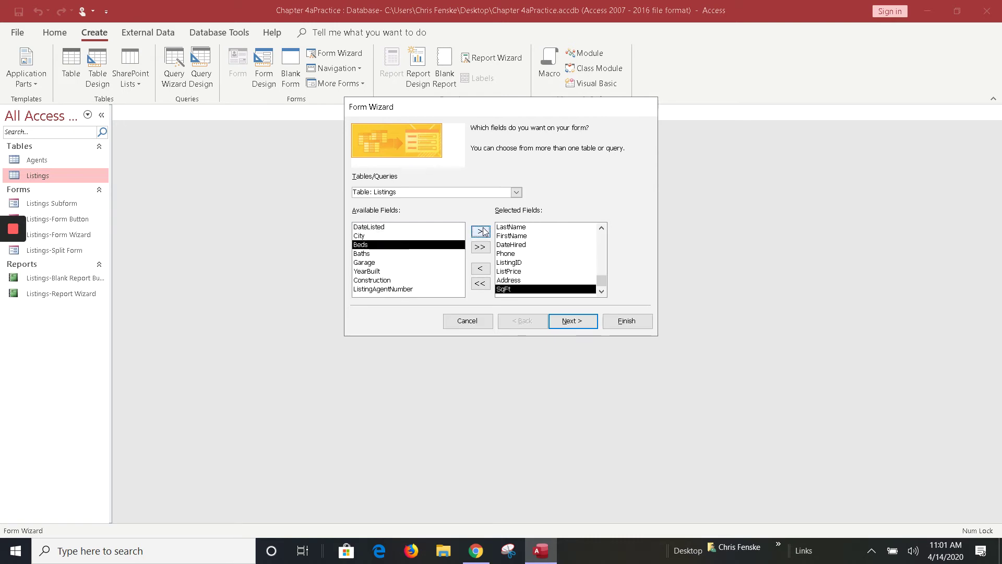
Create the form viewed by Agents with a Datasheet-layout subform, keeping the titles Agents and Listings Subform1, and open it.
left_click(572, 322)
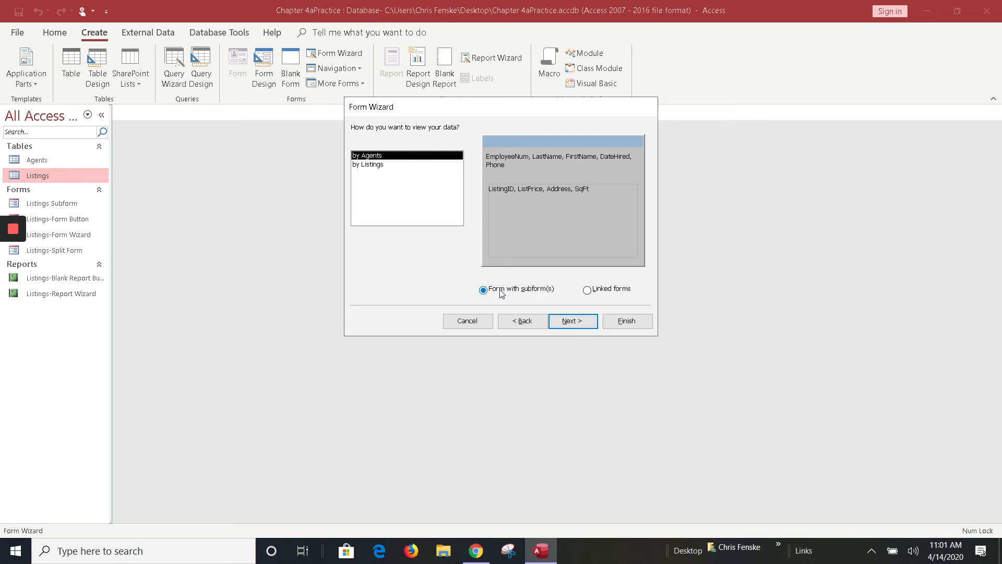
left_click(572, 321)
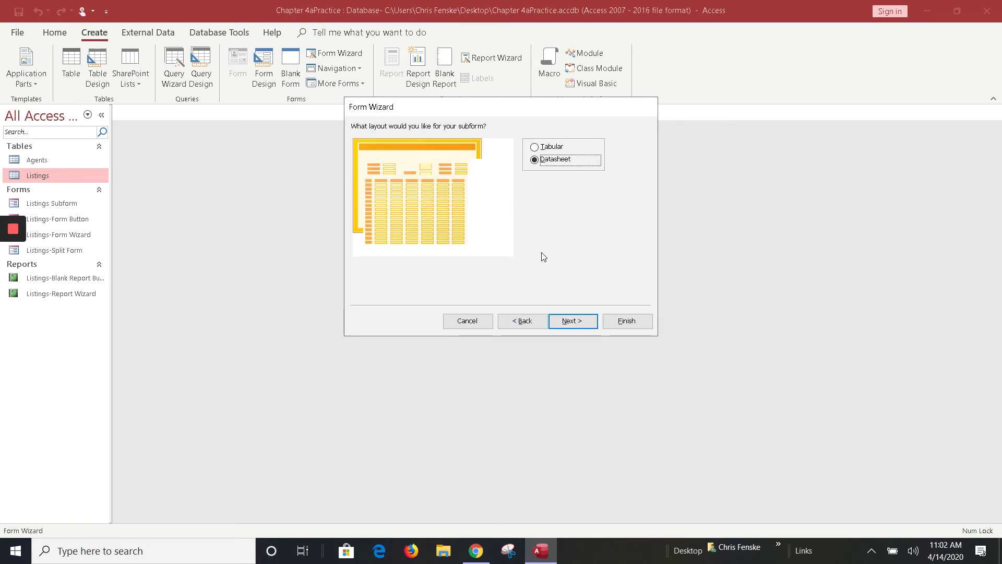
left_click(570, 321)
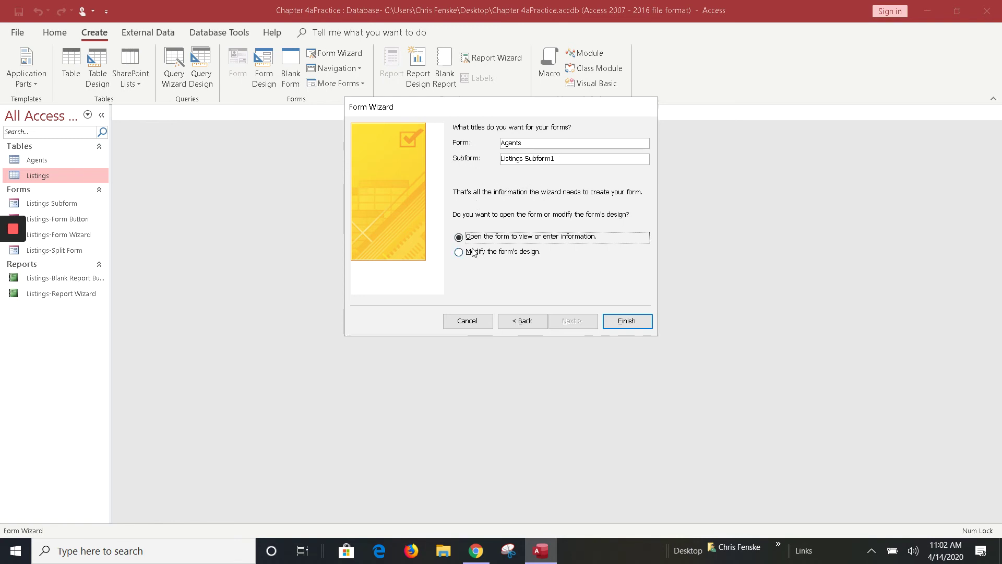
left_click(625, 321)
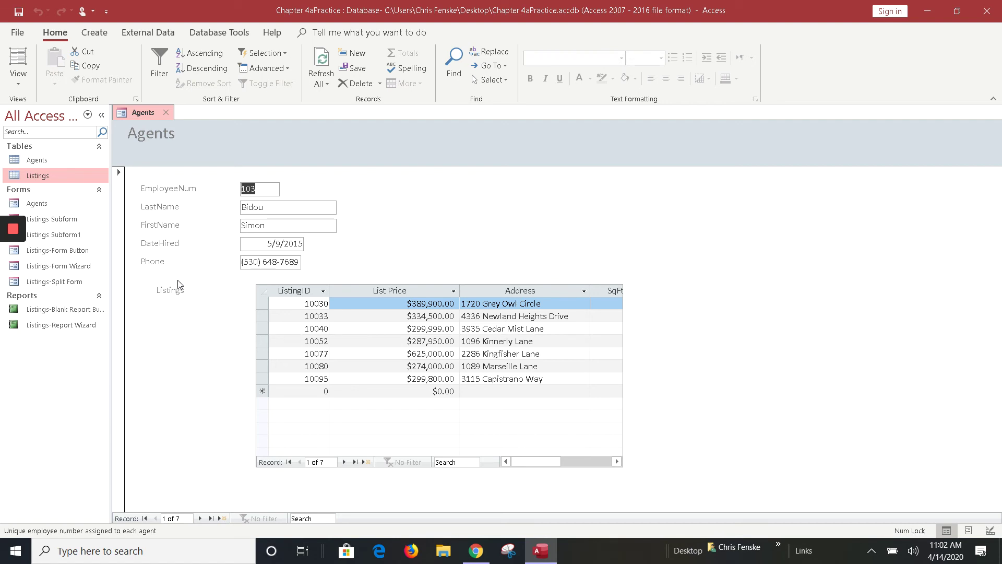
In Layout View of the Agents form, change the subform's label to "Listings Subform".
left_click(16, 83)
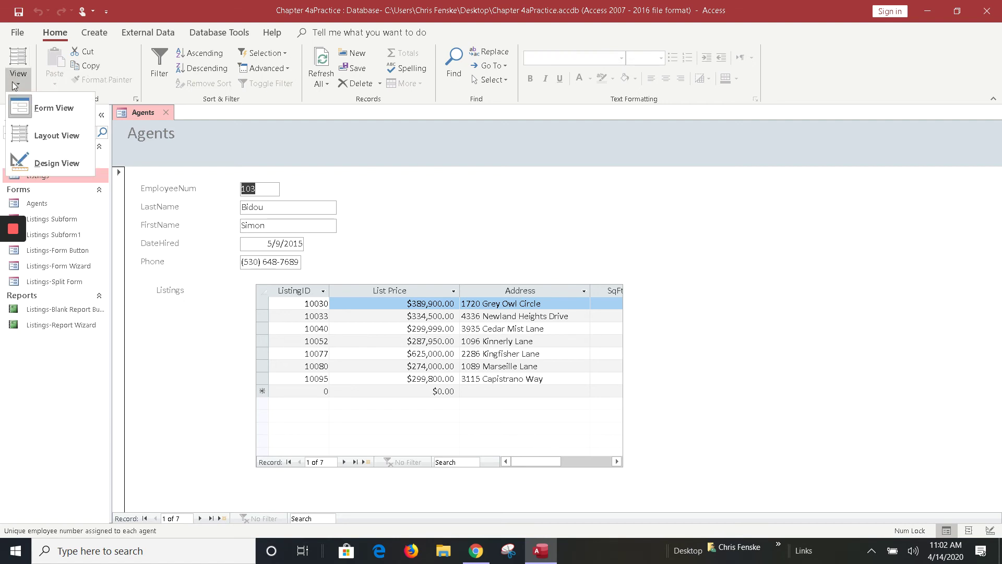
left_click(47, 135)
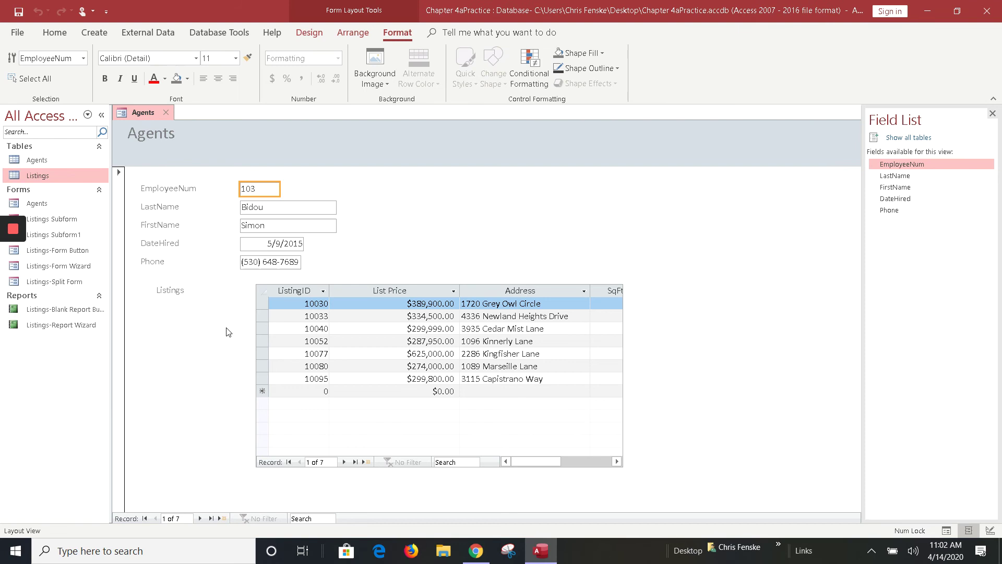
left_click(180, 296)
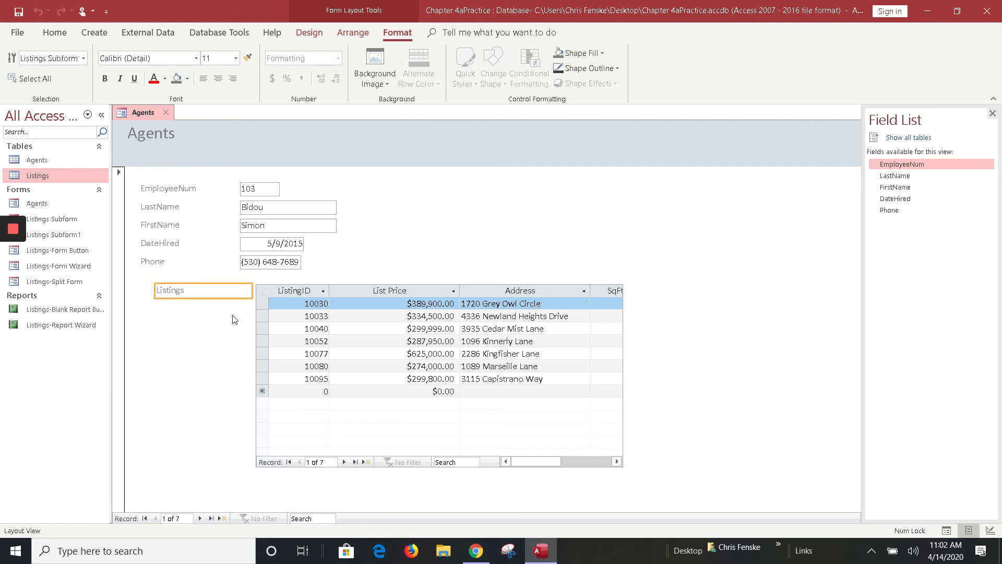
type("Listings")
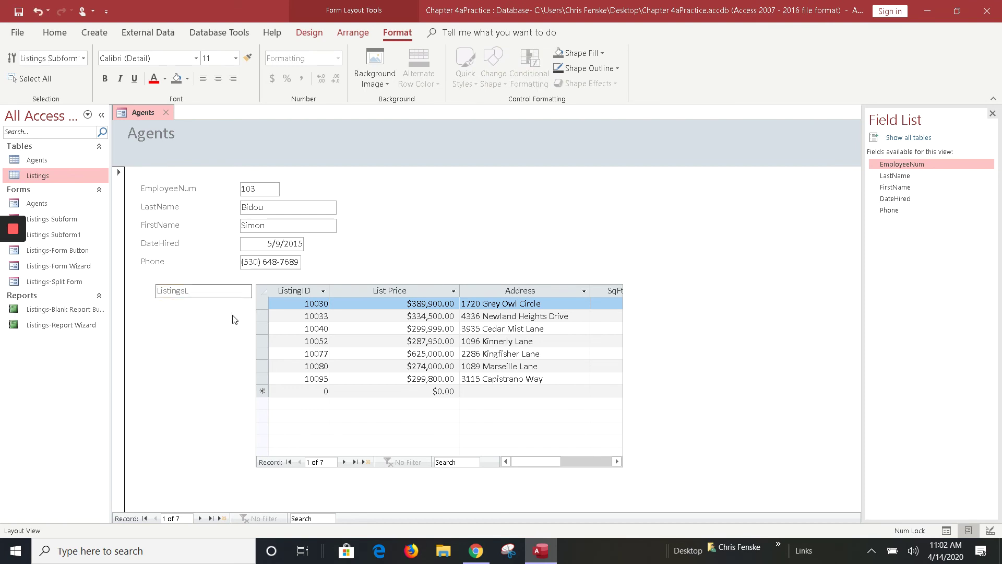
type(" Subform")
key("Return")
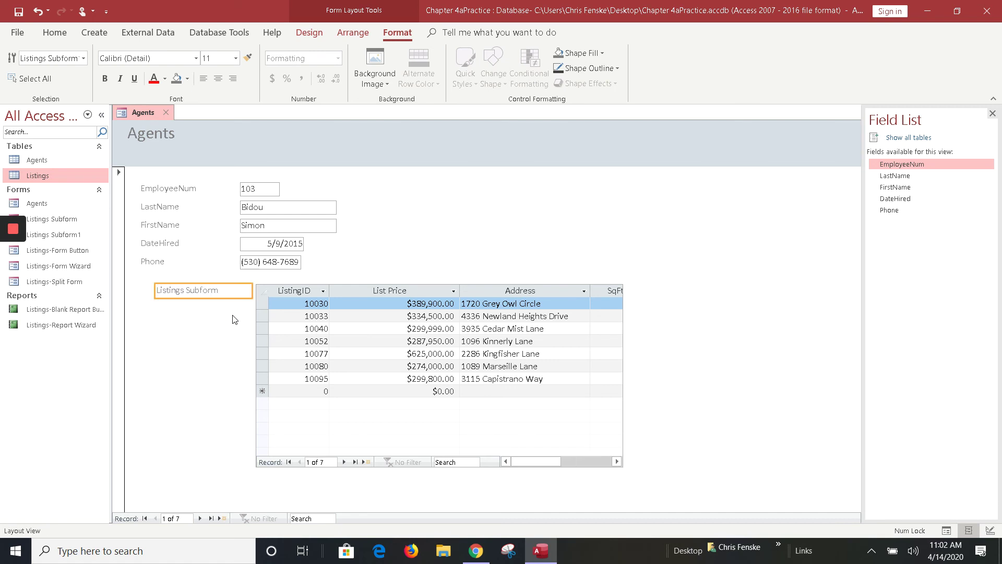
Widen the listings subform so that its SqFt column fits completely.
left_click(623, 424)
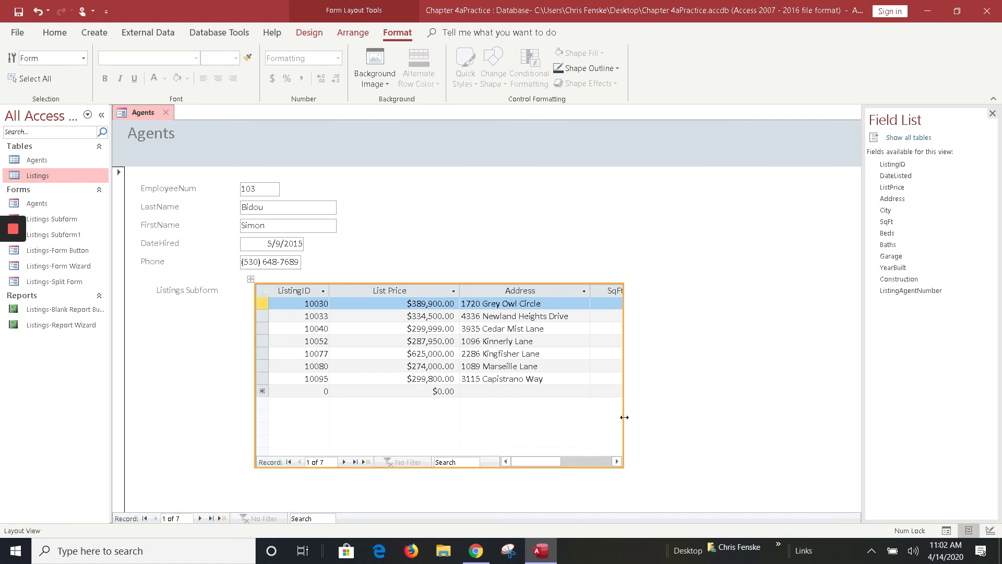
left_click_drag(623, 417, 676, 412)
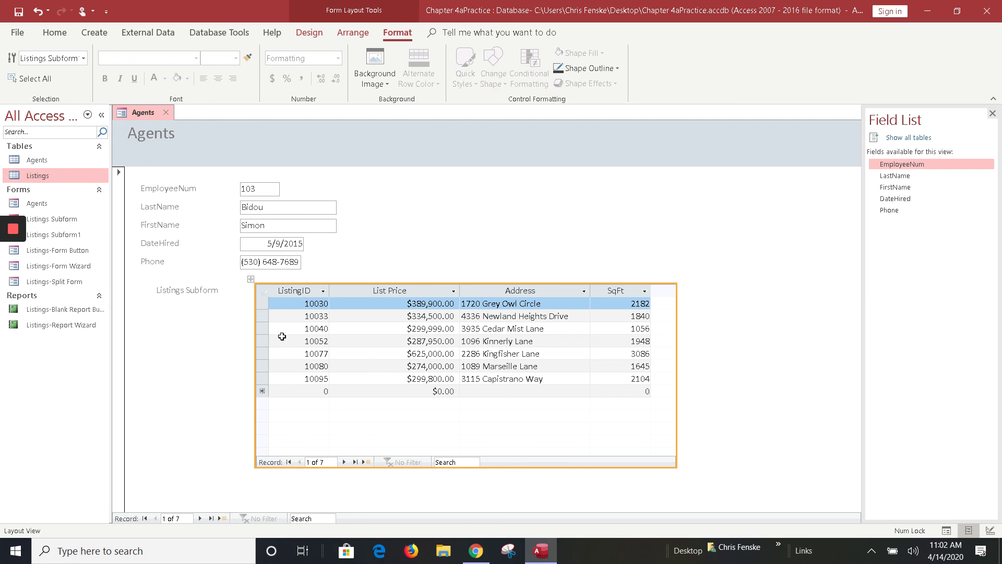
left_click(196, 431)
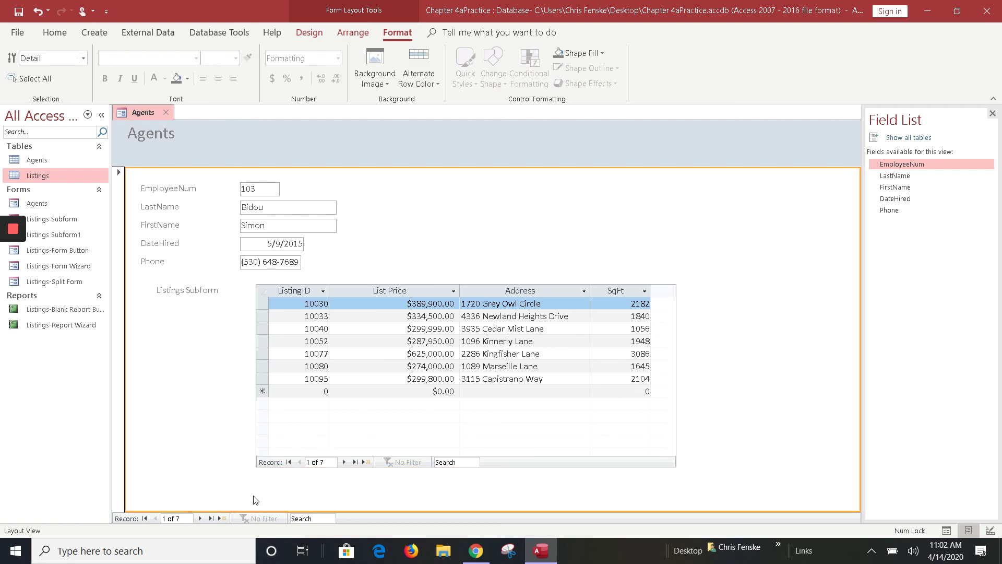
Browse to the third agent's record and step through that agent's listings in the subform.
left_click(200, 519)
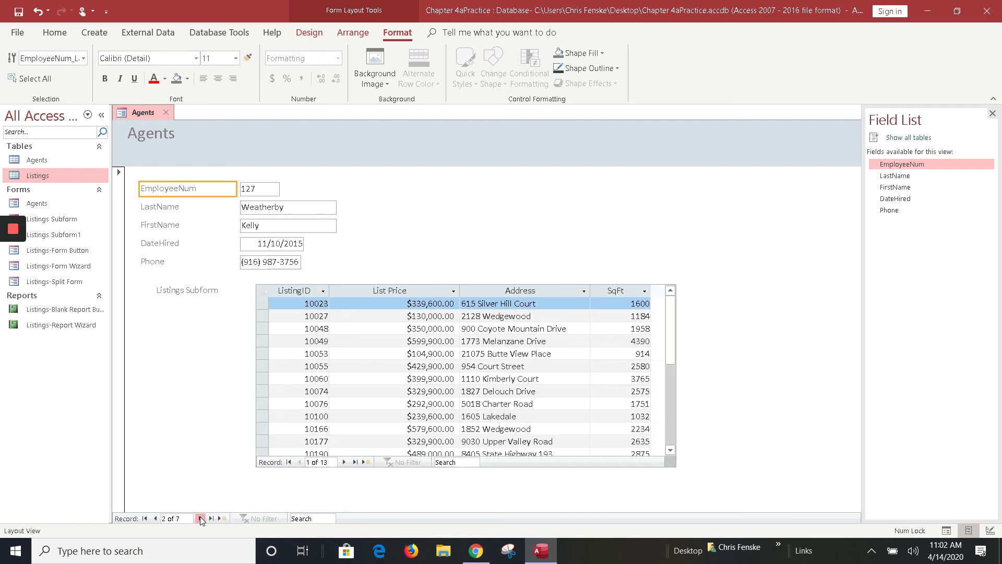
left_click(200, 519)
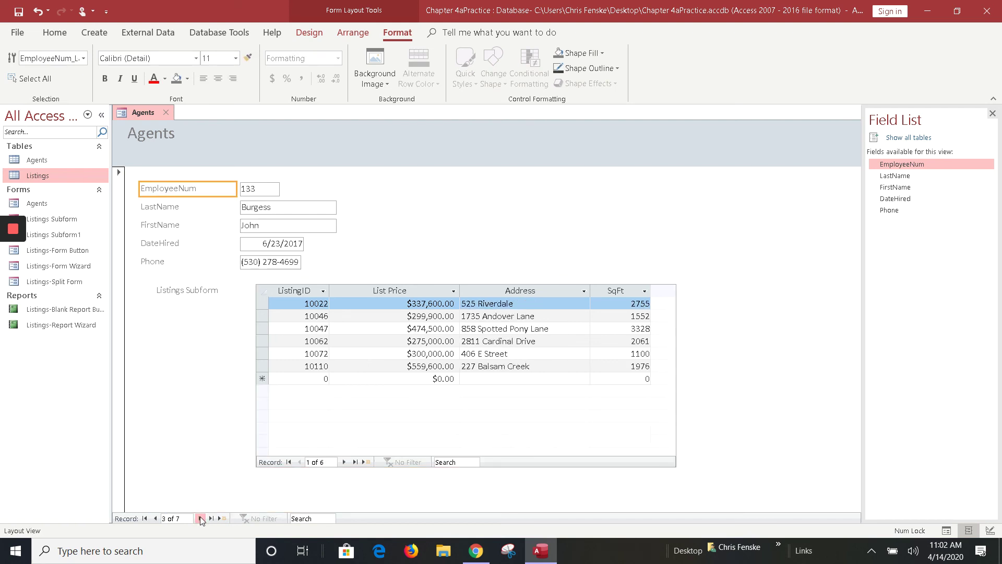
left_click(331, 353)
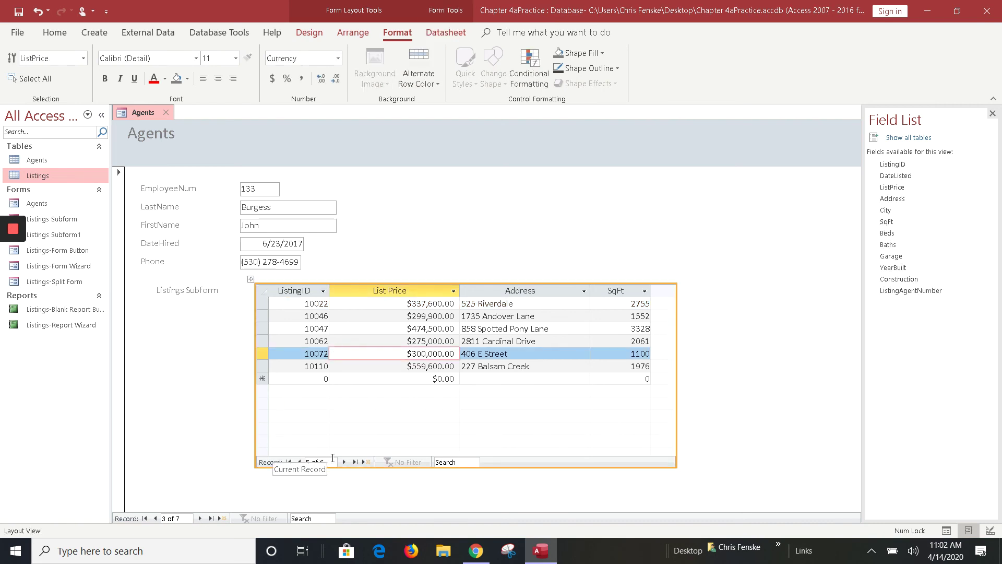
key("Down")
key("Down")
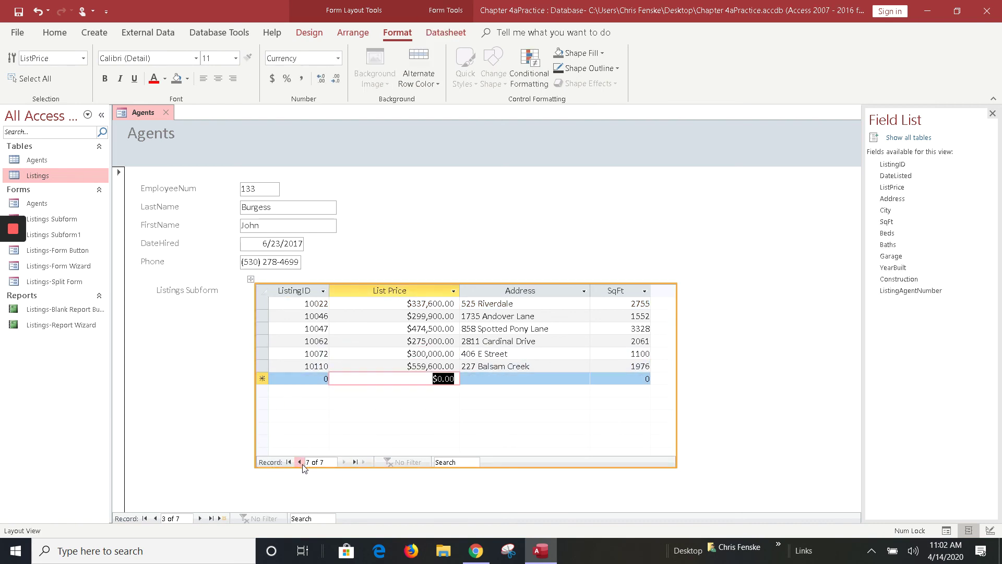
left_click(301, 463)
left_click(300, 463)
left_click(300, 462)
left_click(300, 462)
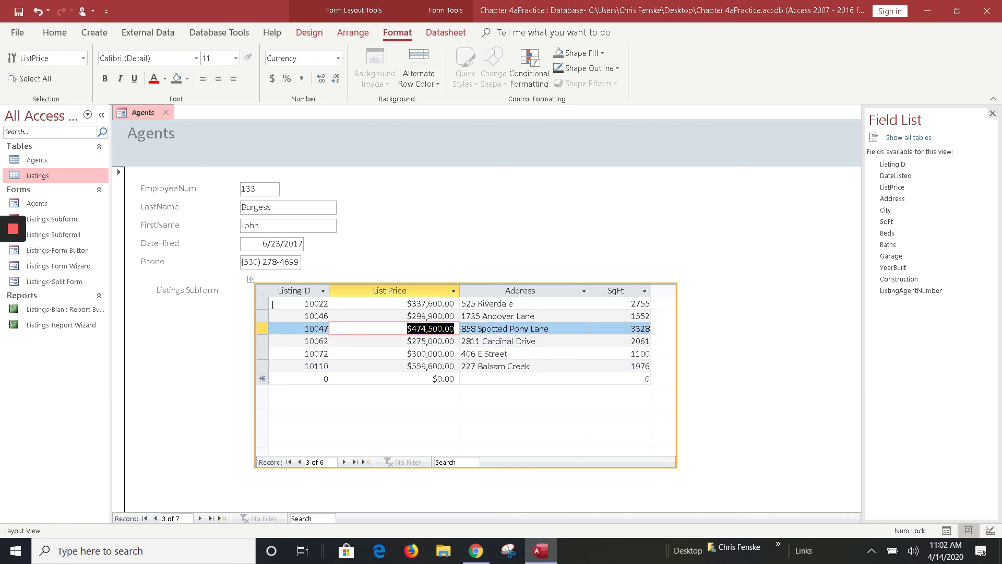